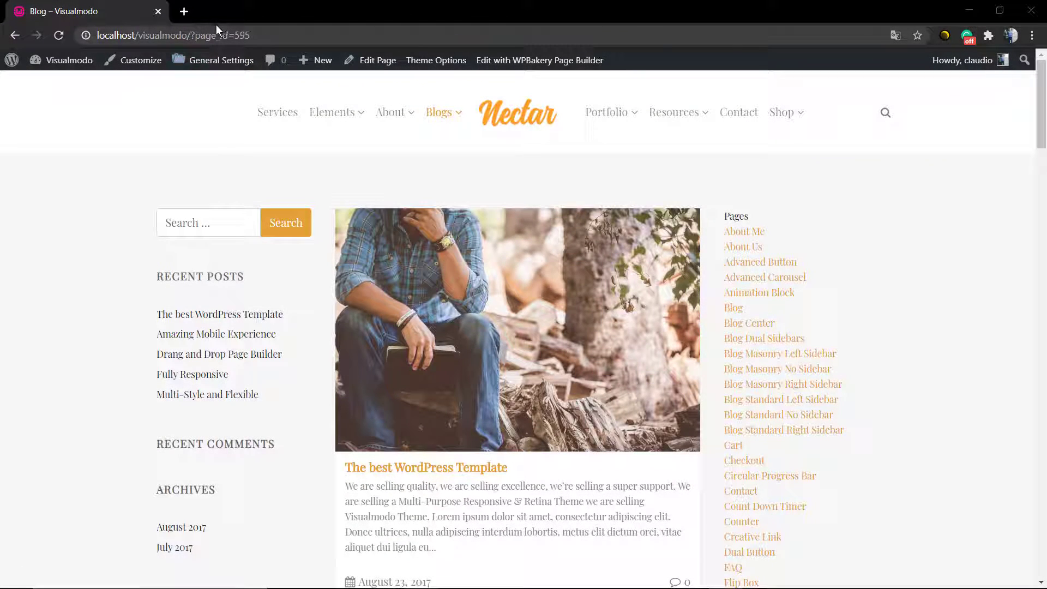
Step: Inspect the default addresses: Blog page at page_id=595 and The best WordPress Template post at p=627
{"action": "left_click", "coordinate": [205, 35]}
{"action": "mouse_move", "coordinate": [251, 35]}
{"action": "left_mouse_down"}
{"action": "mouse_move", "coordinate": [191, 35]}
{"action": "mouse_move", "coordinate": [251, 35]}
{"action": "left_mouse_up"}
{"action": "key", "text": "Return"}
{"action": "left_click", "coordinate": [401, 277]}
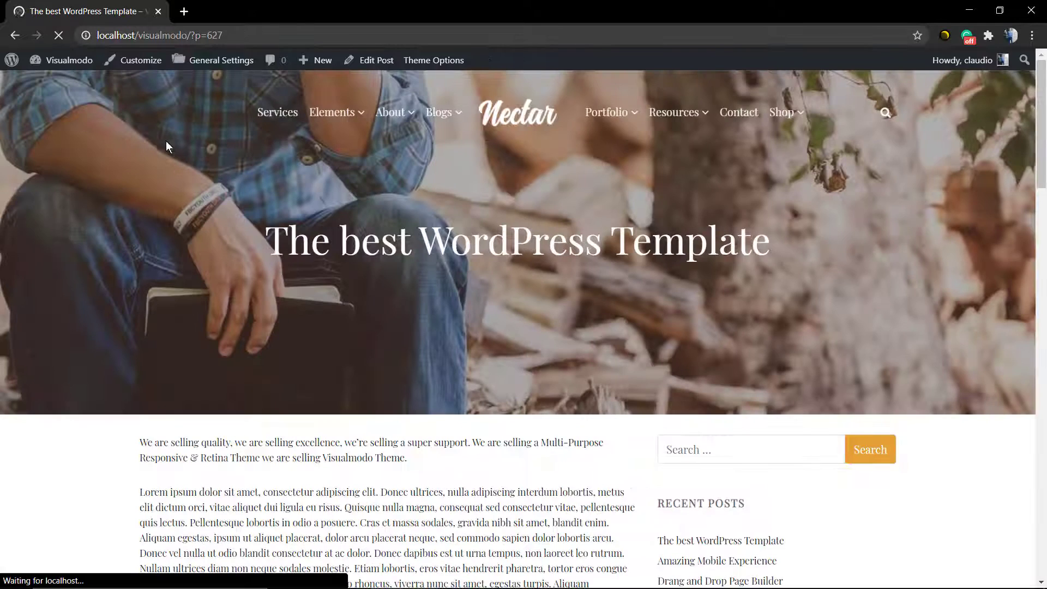
{"action": "left_click", "coordinate": [219, 38]}
{"action": "mouse_move", "coordinate": [221, 36]}
{"action": "left_mouse_down"}
{"action": "mouse_move", "coordinate": [192, 35]}
{"action": "mouse_move", "coordinate": [224, 35]}
{"action": "left_mouse_up"}
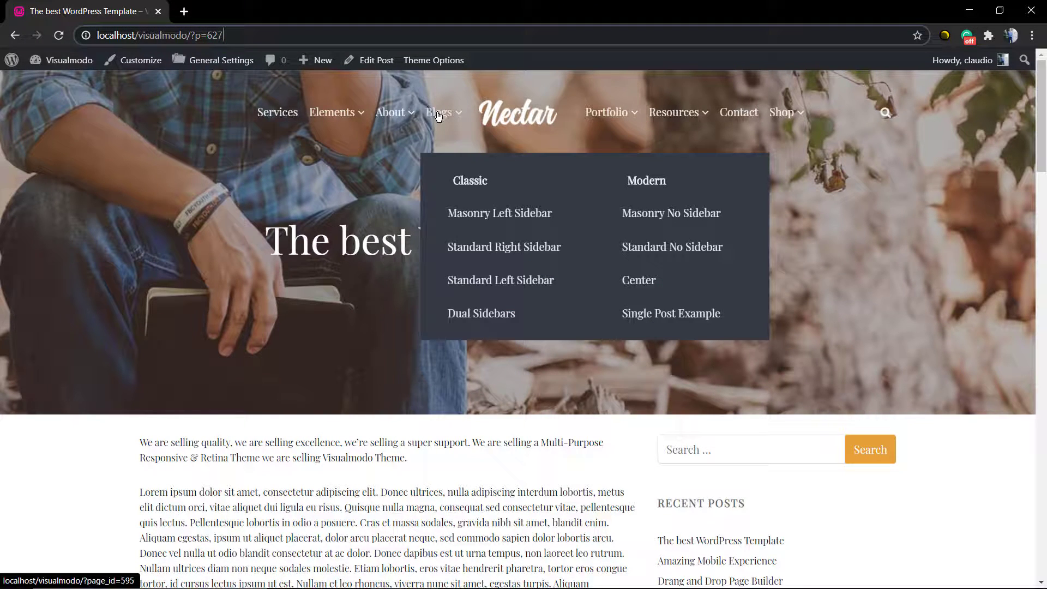
{"action": "left_click", "coordinate": [438, 116]}
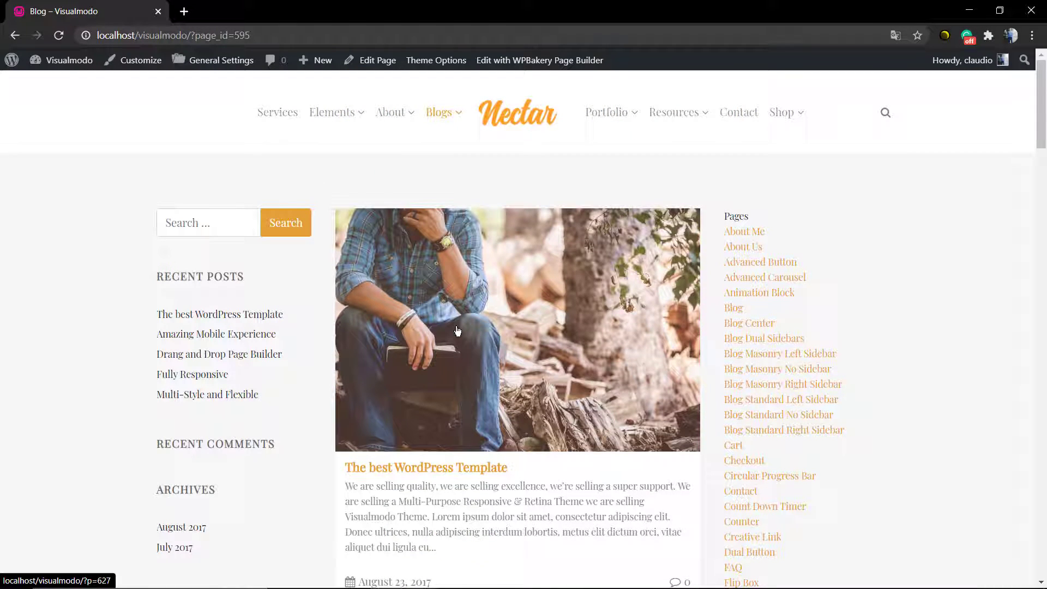
{"action": "double_click", "coordinate": [216, 33]}
{"action": "left_click_drag", "start_coordinate": [251, 34], "coordinate": [195, 34]}
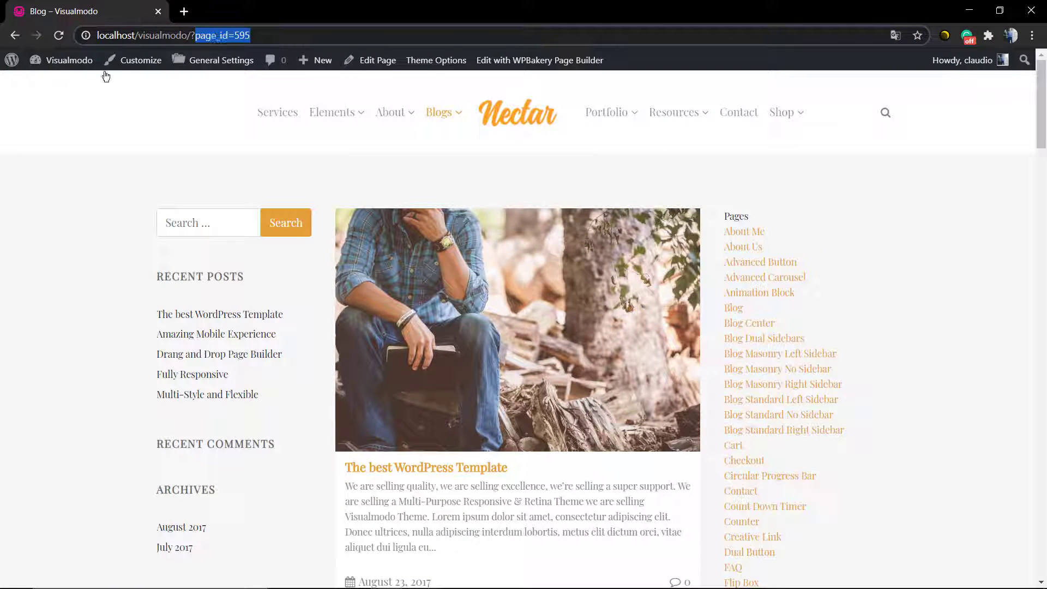
Step: Go from the admin dashboard to the Permalink Settings page
{"action": "mouse_move", "coordinate": [61, 60]}
{"action": "left_click", "coordinate": [67, 88]}
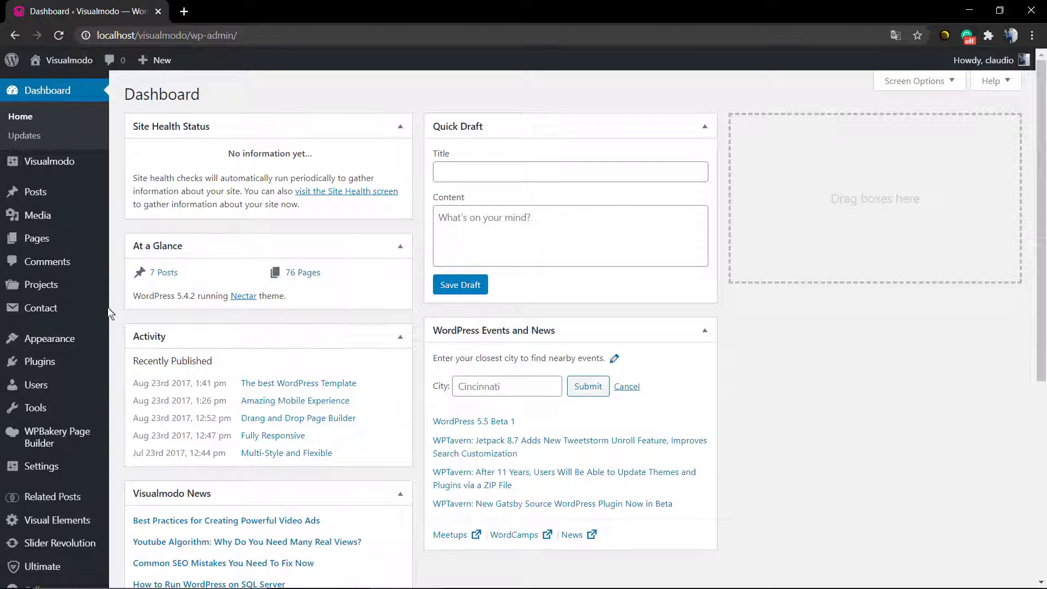
{"action": "scroll", "coordinate": [82, 349], "scroll_direction": "down", "scroll_amount": 4}
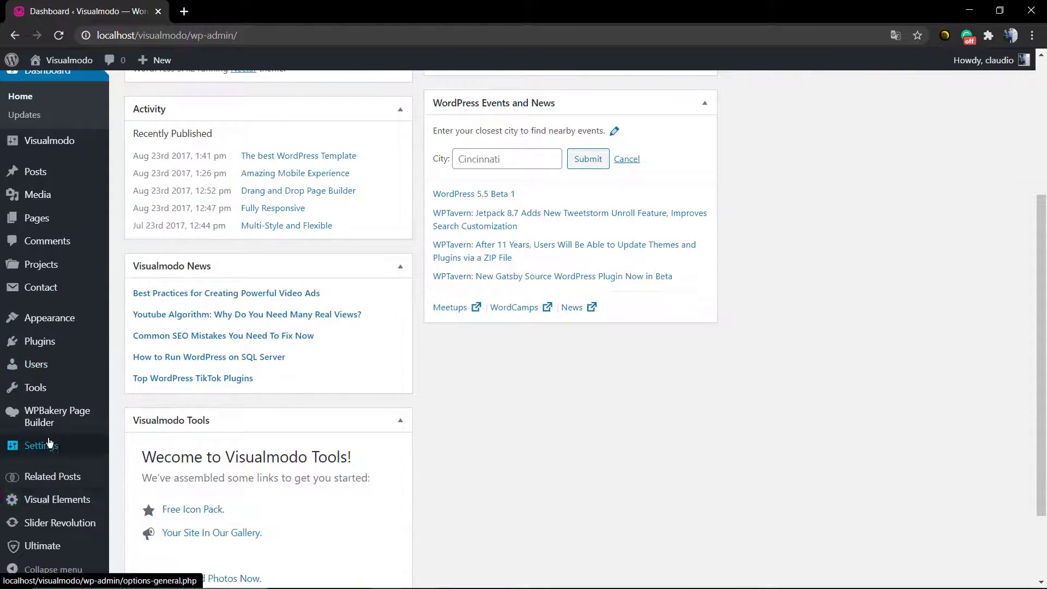
{"action": "mouse_move", "coordinate": [54, 444]}
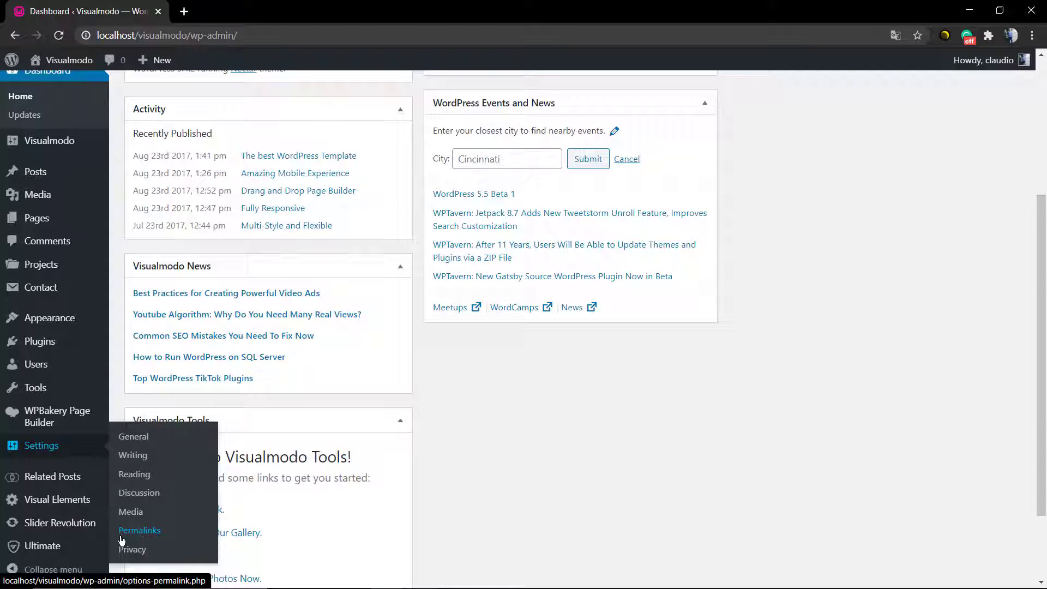
{"action": "left_click", "coordinate": [155, 530]}
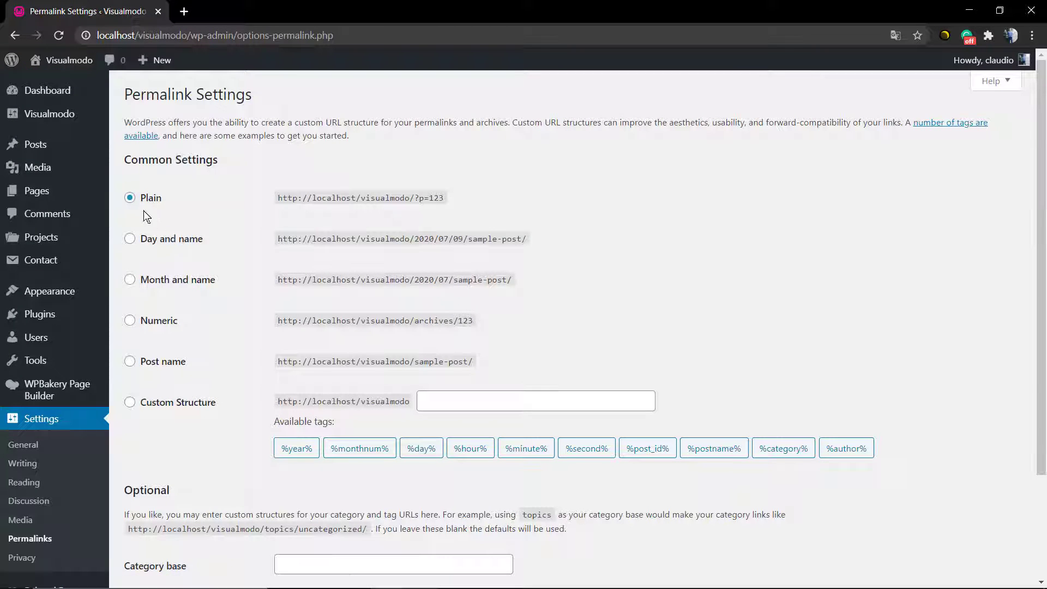
{"action": "left_click_drag", "start_coordinate": [128, 162], "coordinate": [221, 162]}
{"action": "triple_click", "coordinate": [221, 162]}
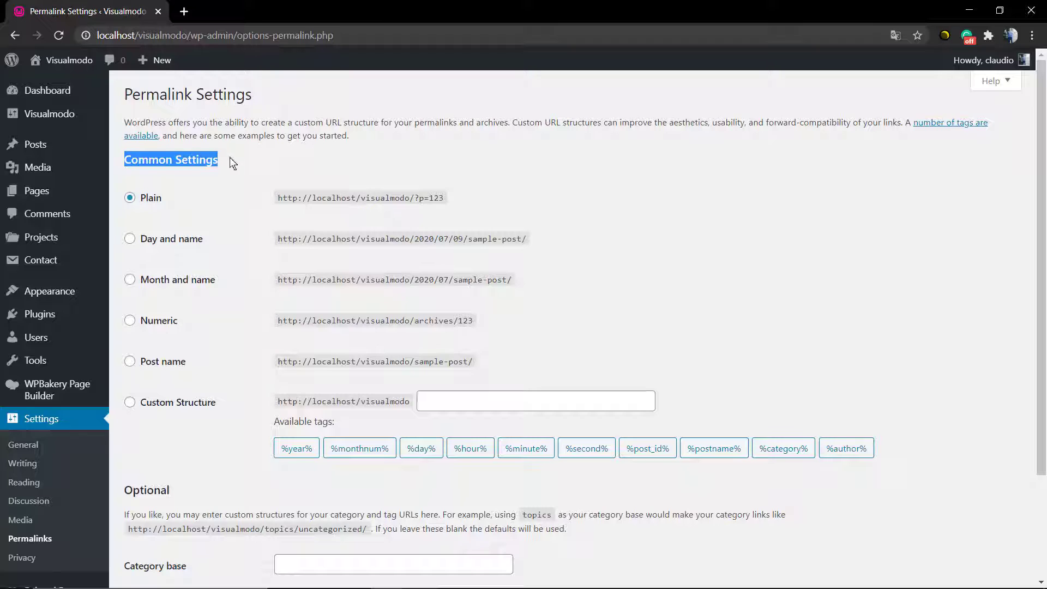
{"action": "left_click", "coordinate": [172, 156]}
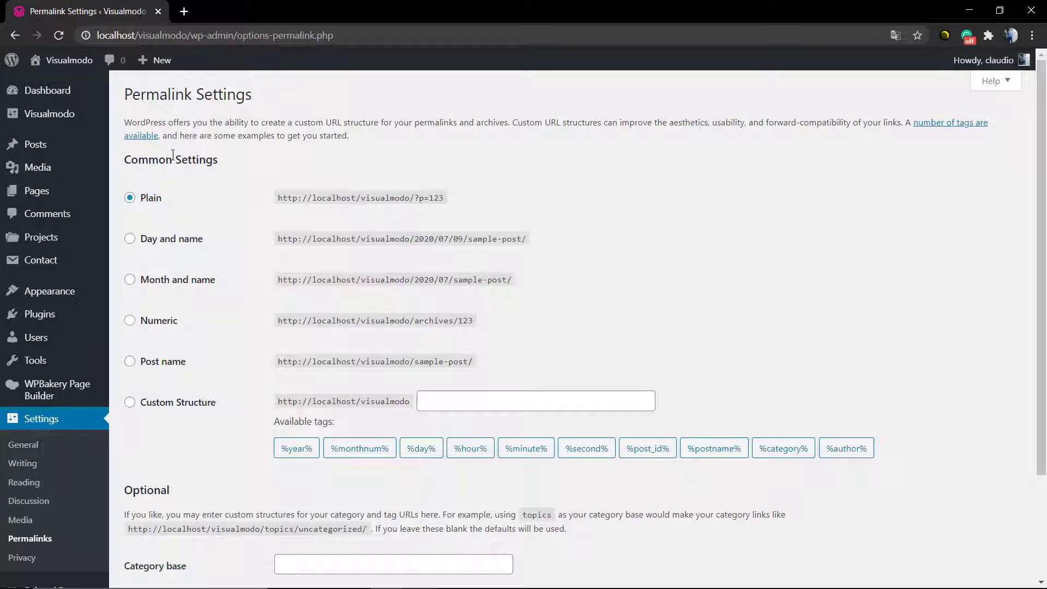
Step: Select the Day and name permalink structure, save it, and bring up Visit Site link options
{"action": "left_click", "coordinate": [130, 239]}
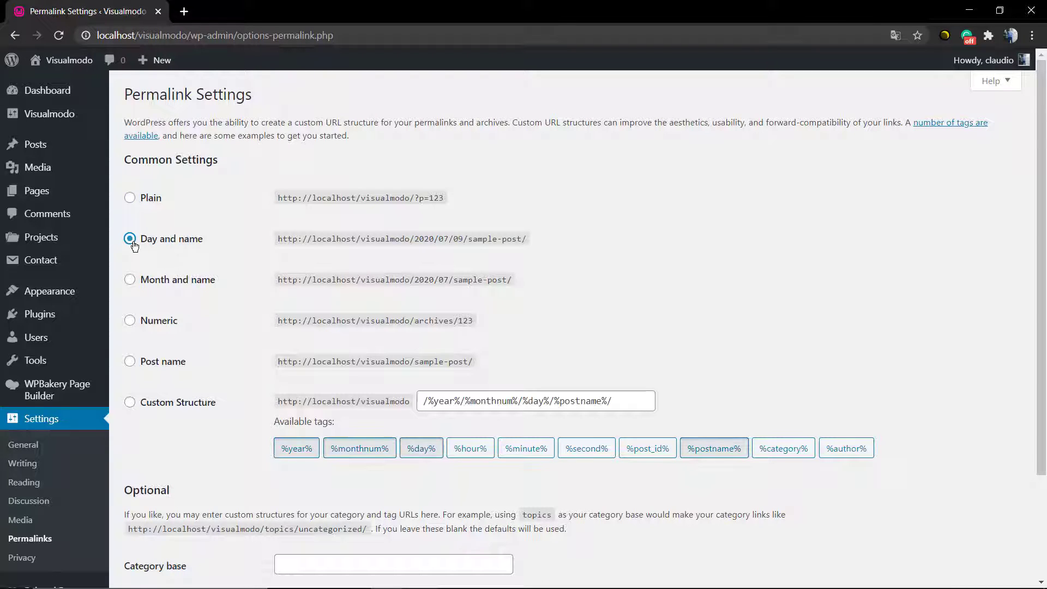
{"action": "scroll", "coordinate": [163, 278], "scroll_direction": "down", "scroll_amount": 3}
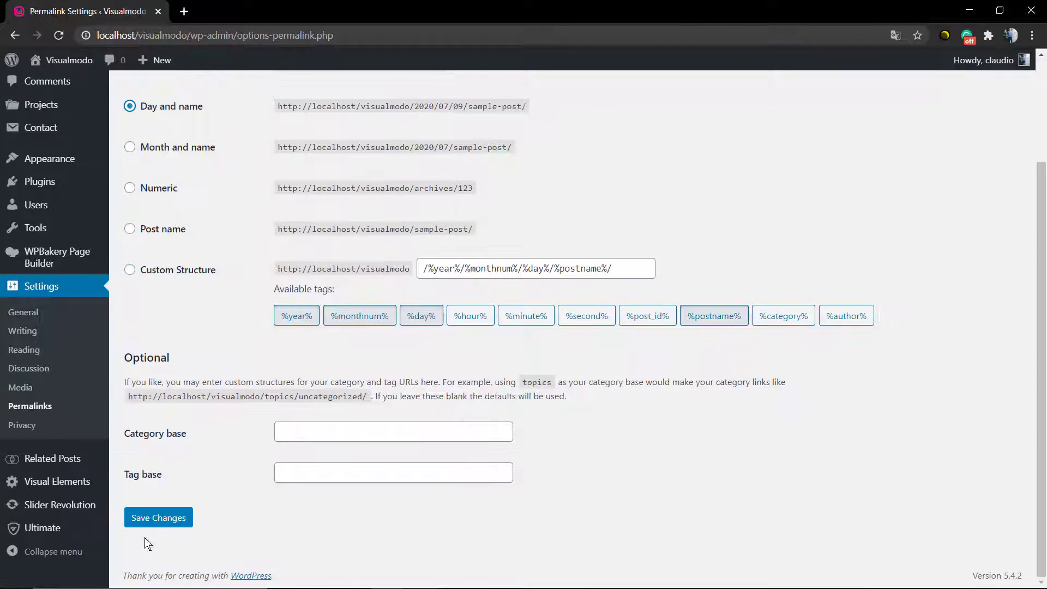
{"action": "left_click", "coordinate": [151, 525]}
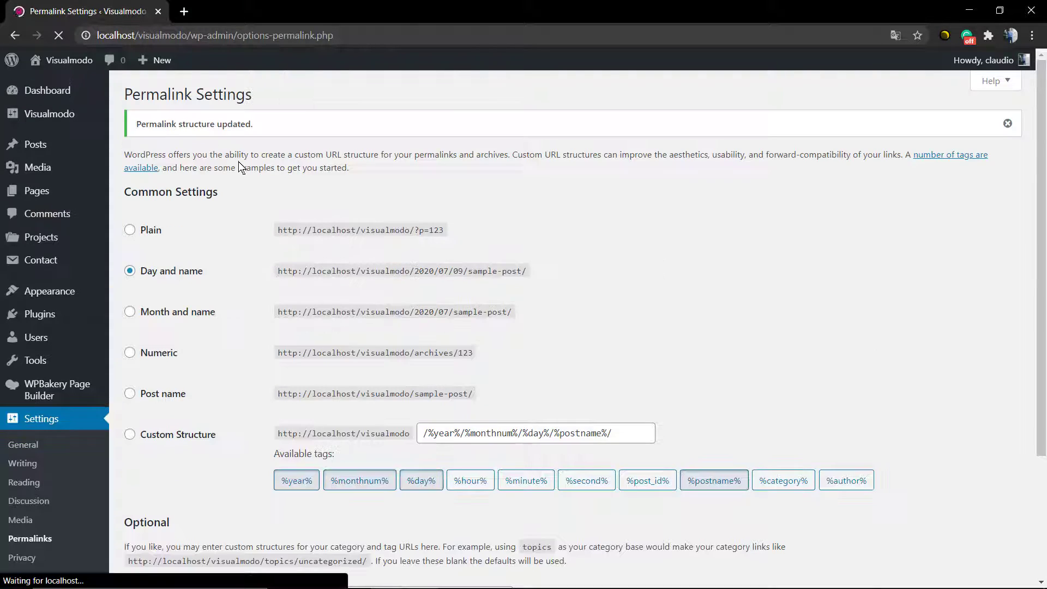
{"action": "mouse_move", "coordinate": [60, 60]}
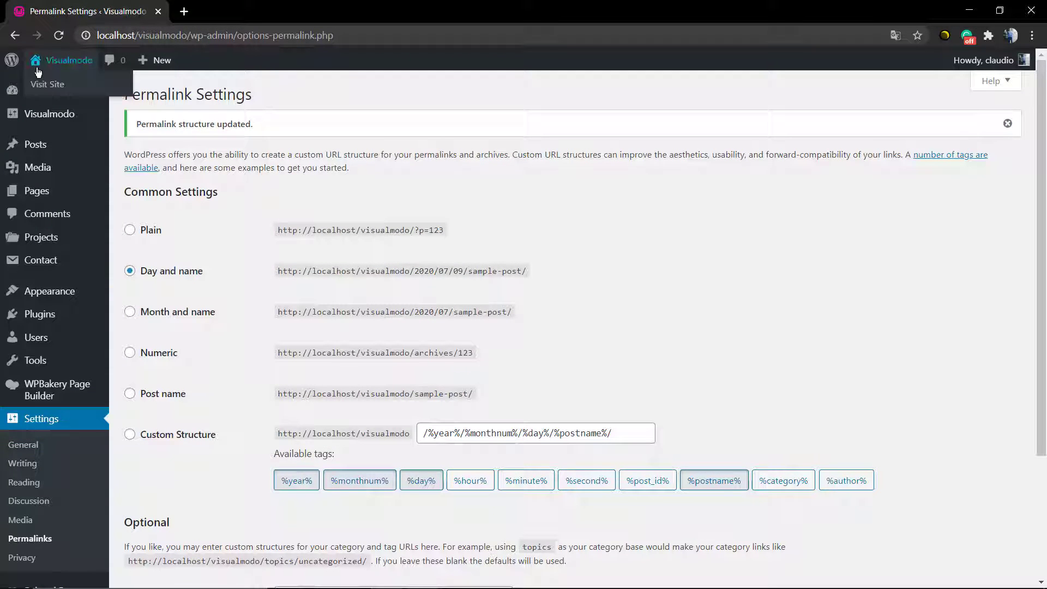
{"action": "right_click", "coordinate": [47, 83]}
Step: Open the site in a new tab and view The best WordPress Template at /2017/08/23/best-wordpress-template/
{"action": "left_click", "coordinate": [61, 86]}
{"action": "left_click", "coordinate": [227, 11]}
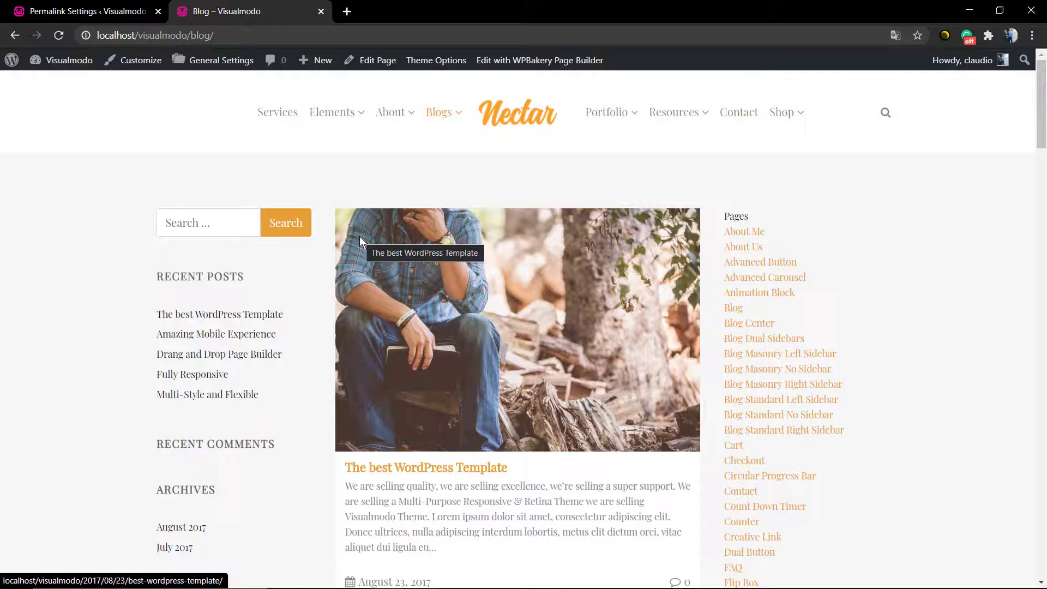
{"action": "left_click", "coordinate": [456, 292]}
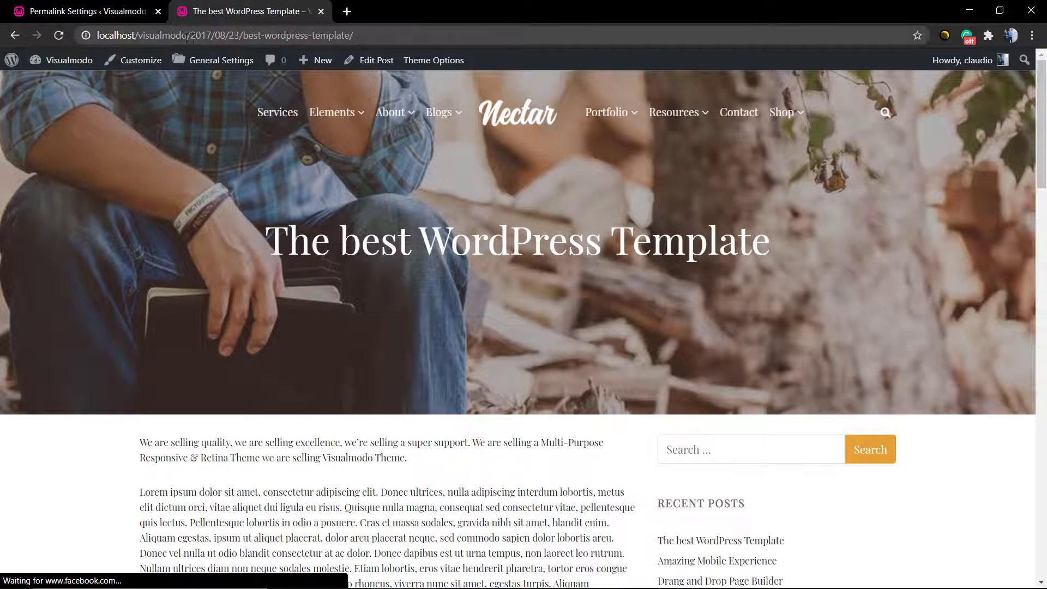
{"action": "mouse_move", "coordinate": [188, 35]}
{"action": "left_mouse_down"}
{"action": "mouse_move", "coordinate": [330, 35]}
{"action": "mouse_move", "coordinate": [188, 35]}
{"action": "left_mouse_up"}
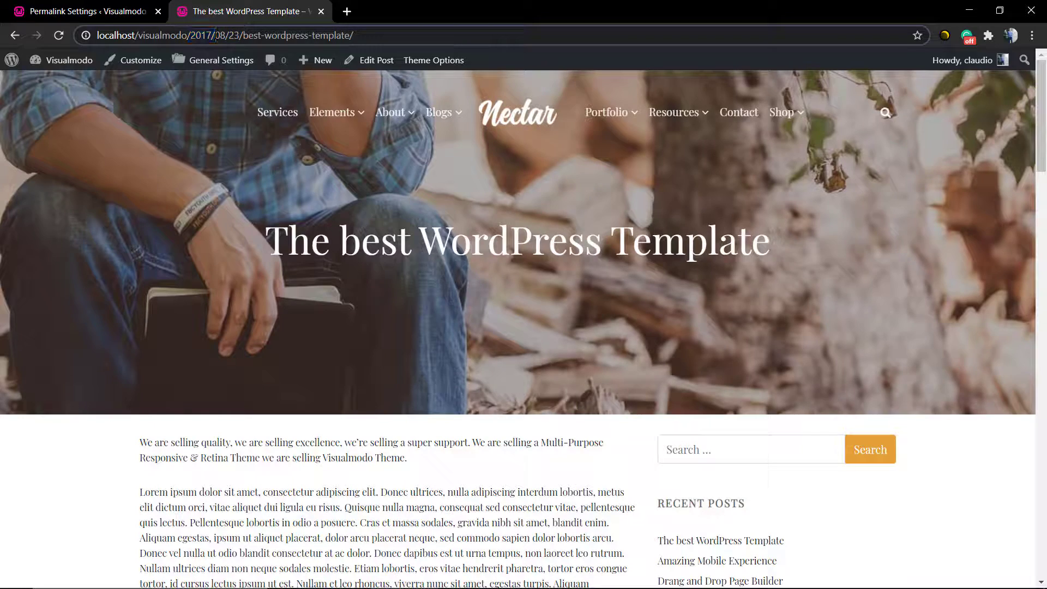
Step: Choose the Post name structure (/%postname%/) in Permalink Settings and save it
{"action": "left_click", "coordinate": [83, 12]}
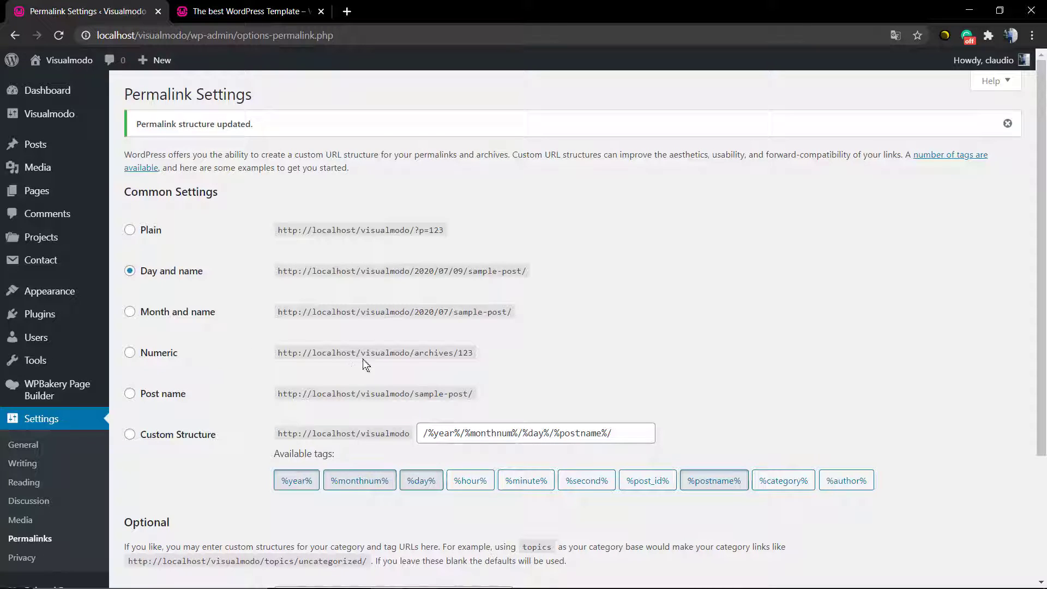
{"action": "left_click", "coordinate": [161, 395]}
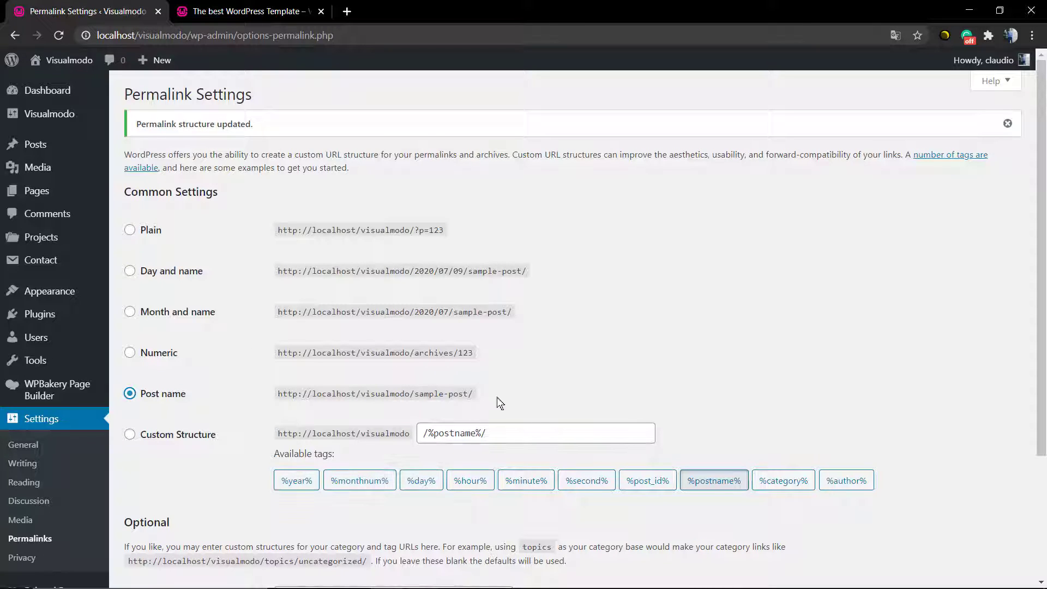
{"action": "left_click_drag", "start_coordinate": [498, 401], "coordinate": [412, 391]}
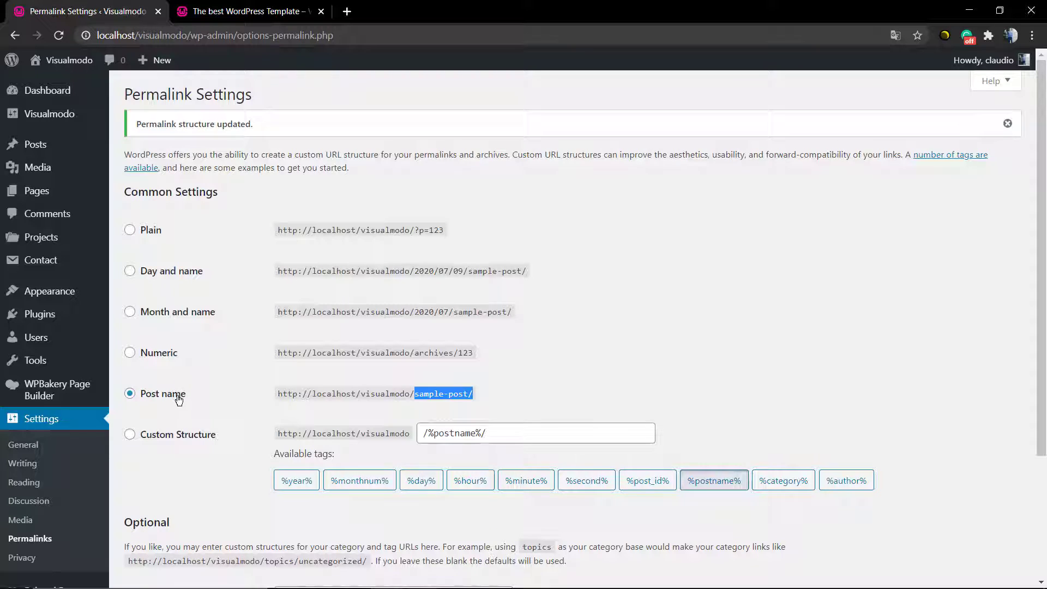
{"action": "scroll", "coordinate": [189, 372], "scroll_direction": "down", "scroll_amount": 2}
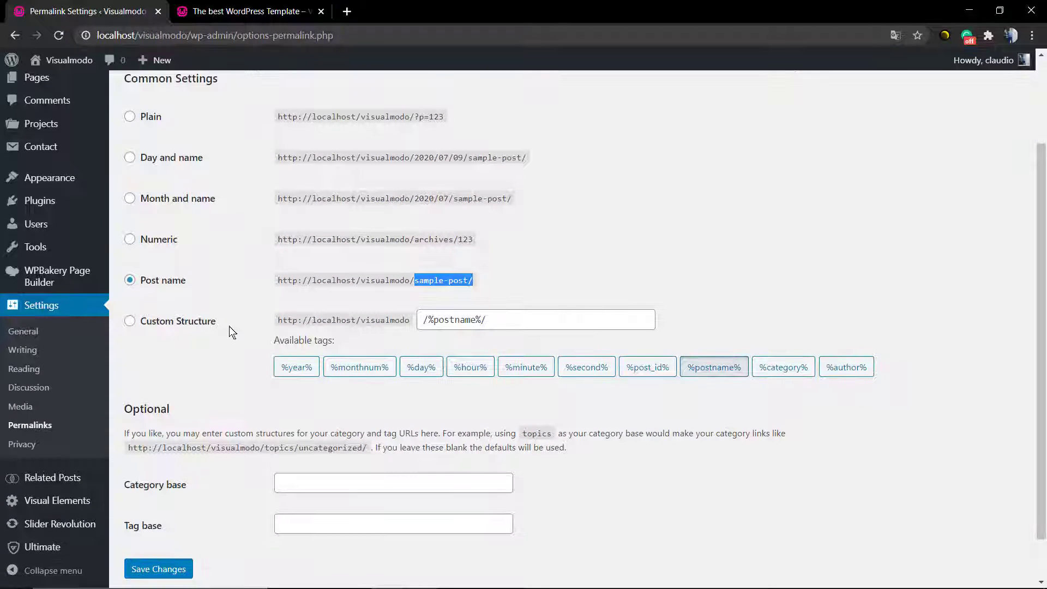
{"action": "scroll", "coordinate": [222, 338], "scroll_direction": "down", "scroll_amount": 1}
{"action": "left_click", "coordinate": [166, 519]}
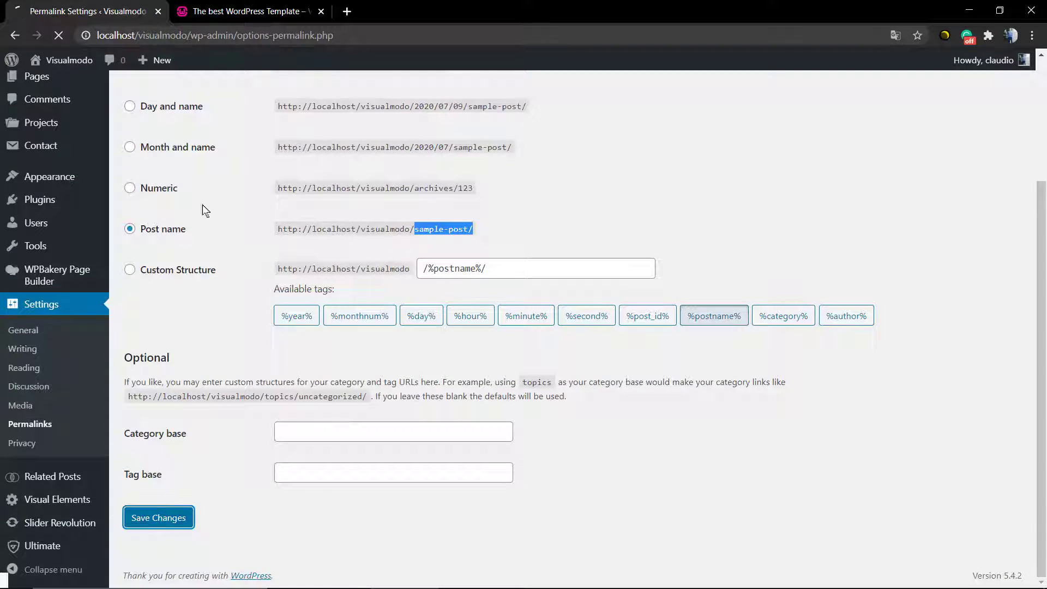
Step: Reopen The best WordPress Template from the Blog page and confirm its address is /best-wordpress-template/
{"action": "left_click", "coordinate": [223, 11]}
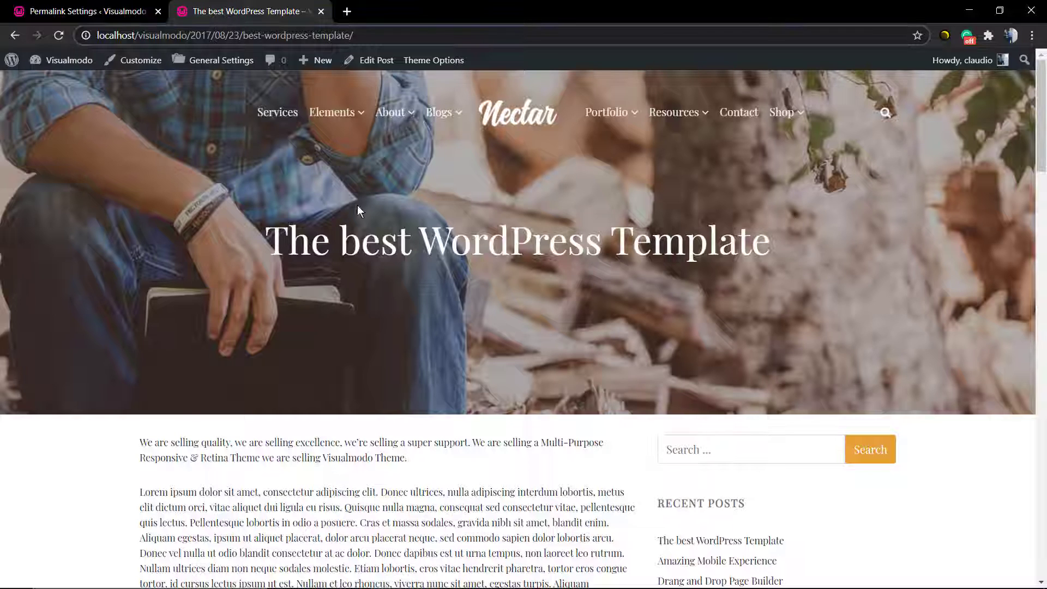
{"action": "key", "text": "F5"}
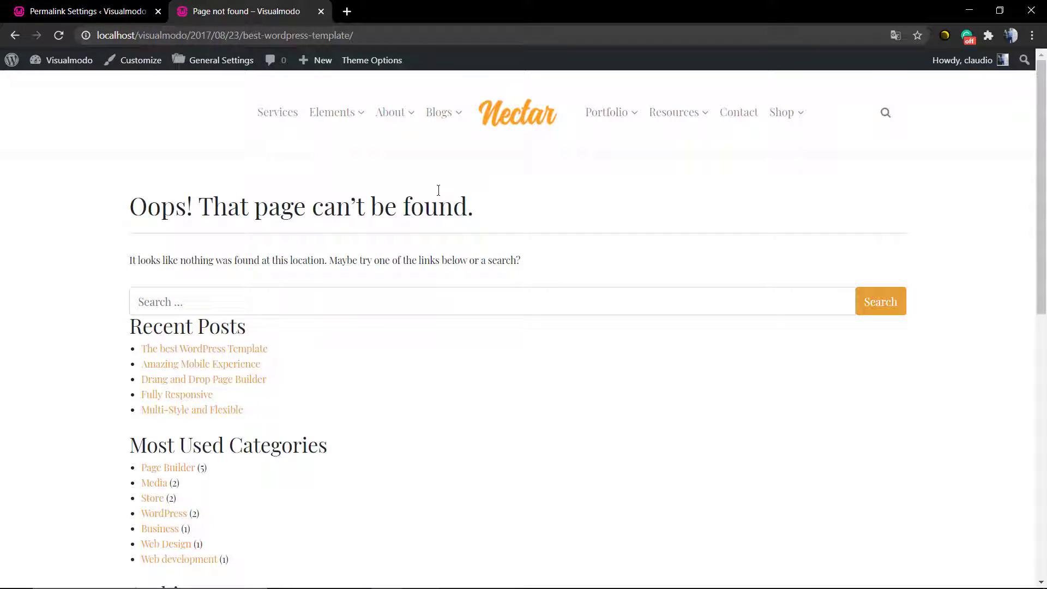
{"action": "mouse_move", "coordinate": [436, 111]}
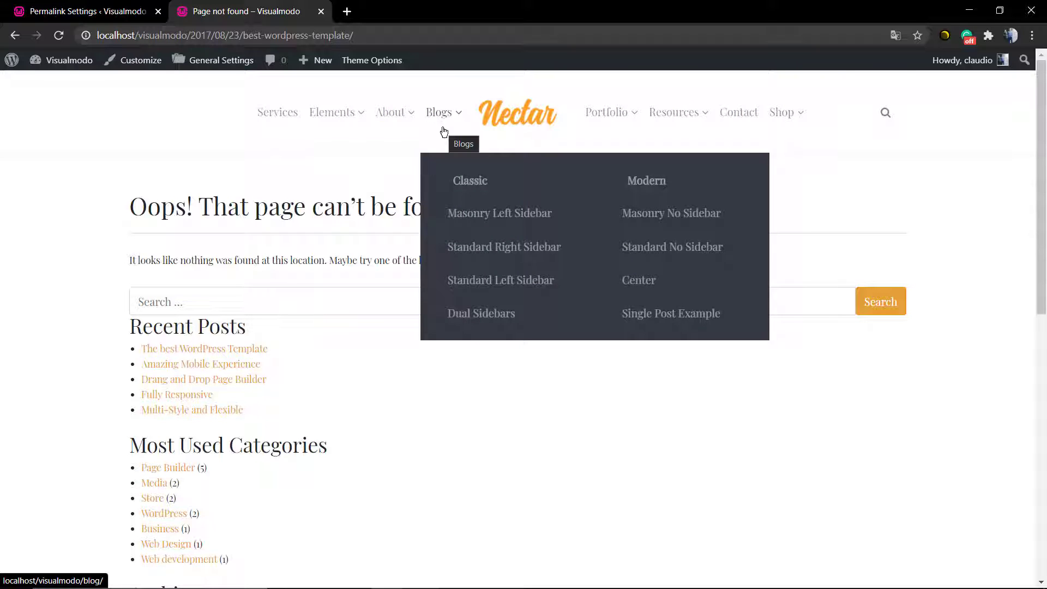
{"action": "left_click", "coordinate": [442, 122]}
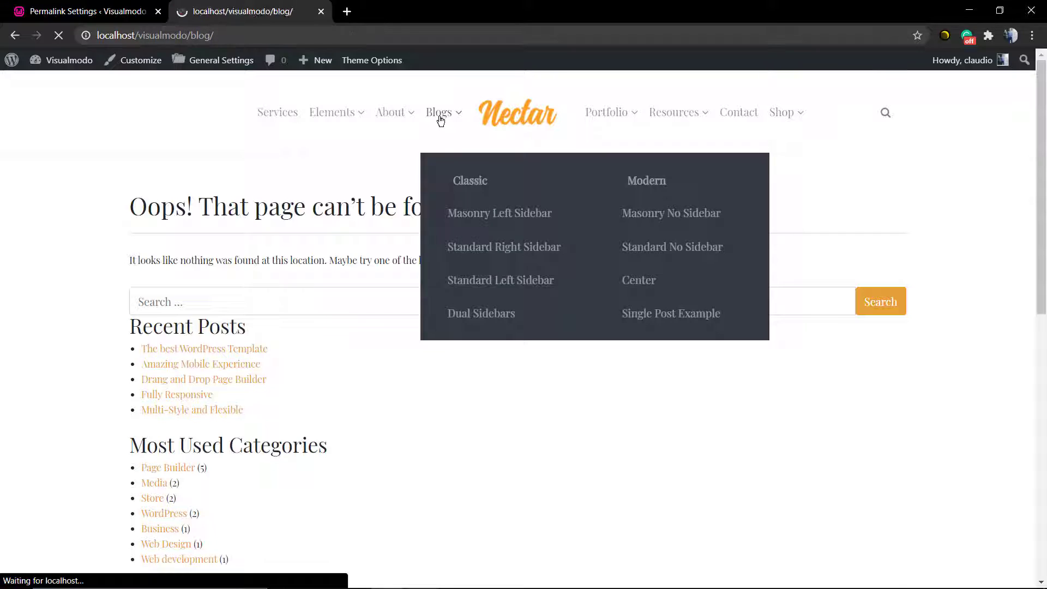
{"action": "mouse_move", "coordinate": [314, 121]}
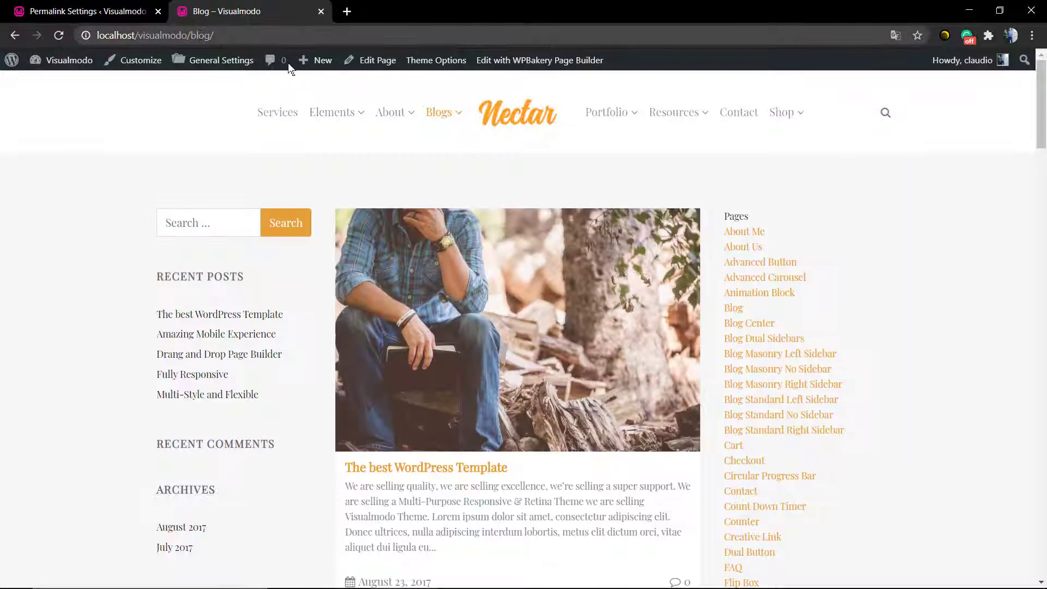
{"action": "mouse_move", "coordinate": [320, 140]}
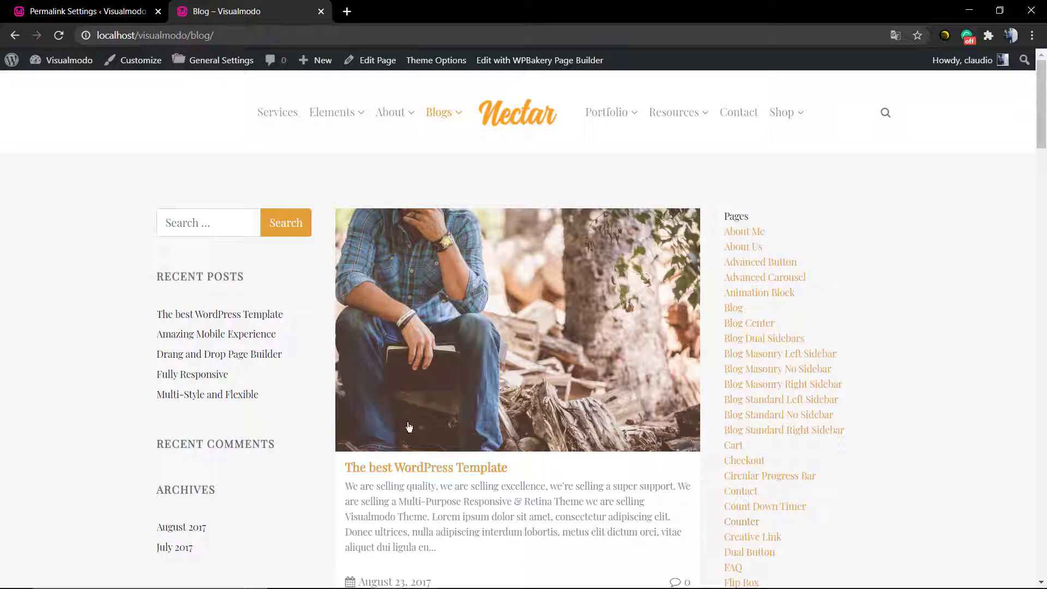
{"action": "left_click", "coordinate": [416, 419]}
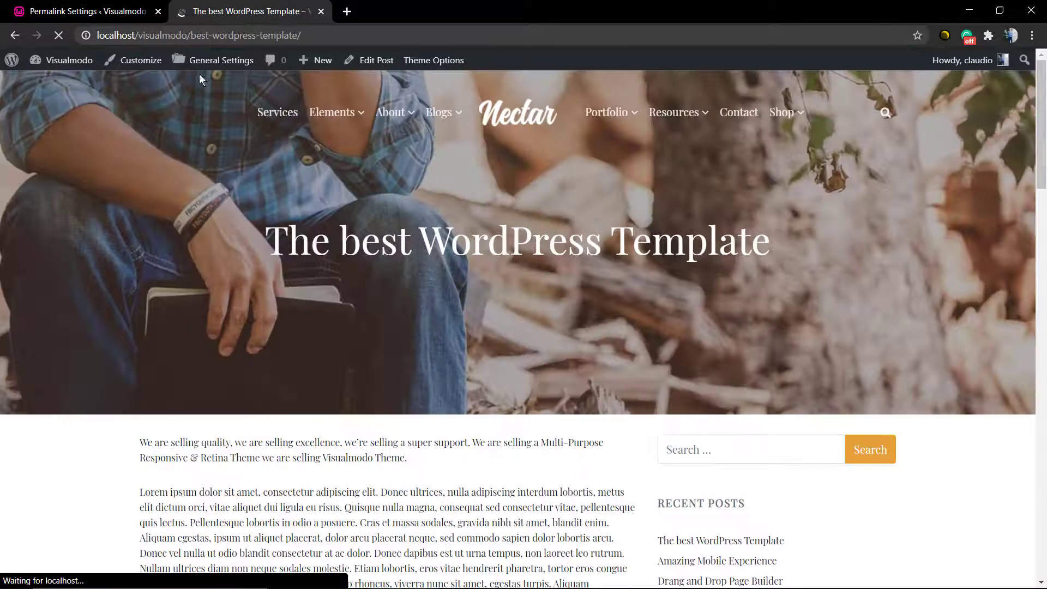
{"action": "left_click_drag", "start_coordinate": [190, 36], "coordinate": [302, 35]}
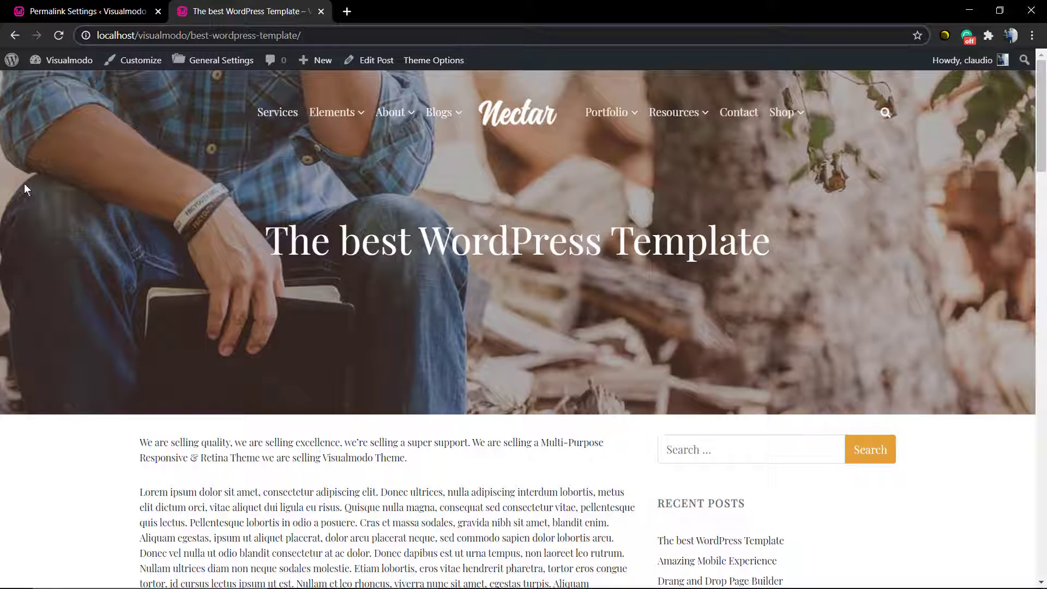
Step: Activate WooCommerce from the Installed Plugins list
{"action": "left_click", "coordinate": [122, 10]}
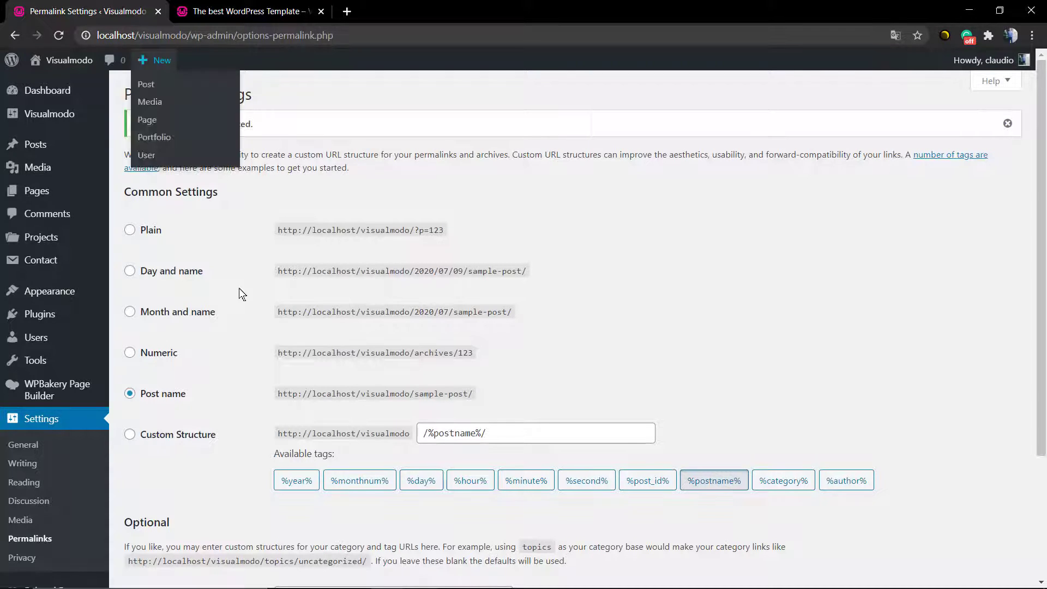
{"action": "mouse_move", "coordinate": [54, 308]}
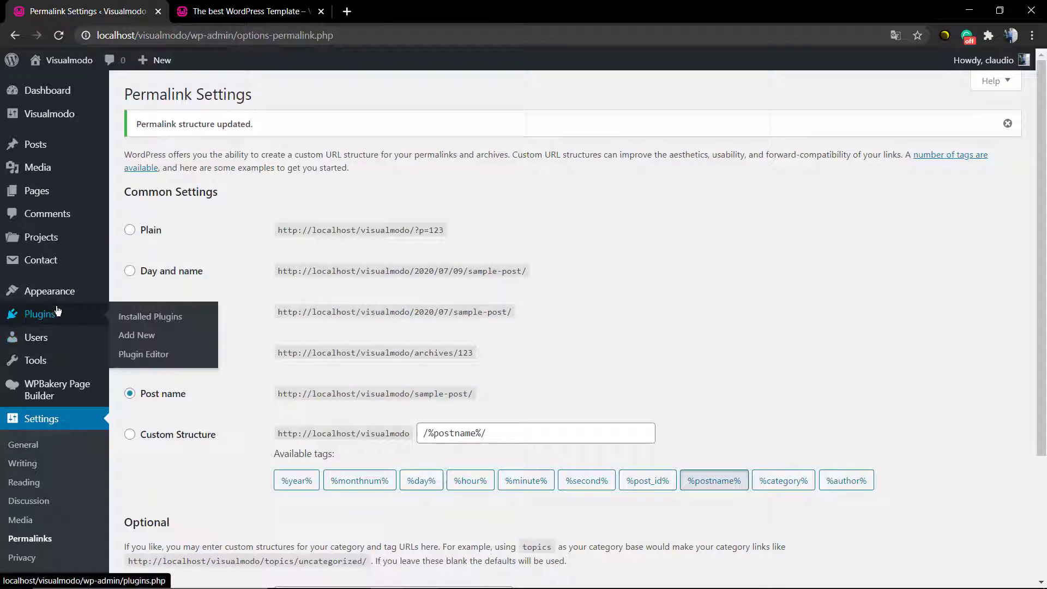
{"action": "left_click", "coordinate": [139, 316]}
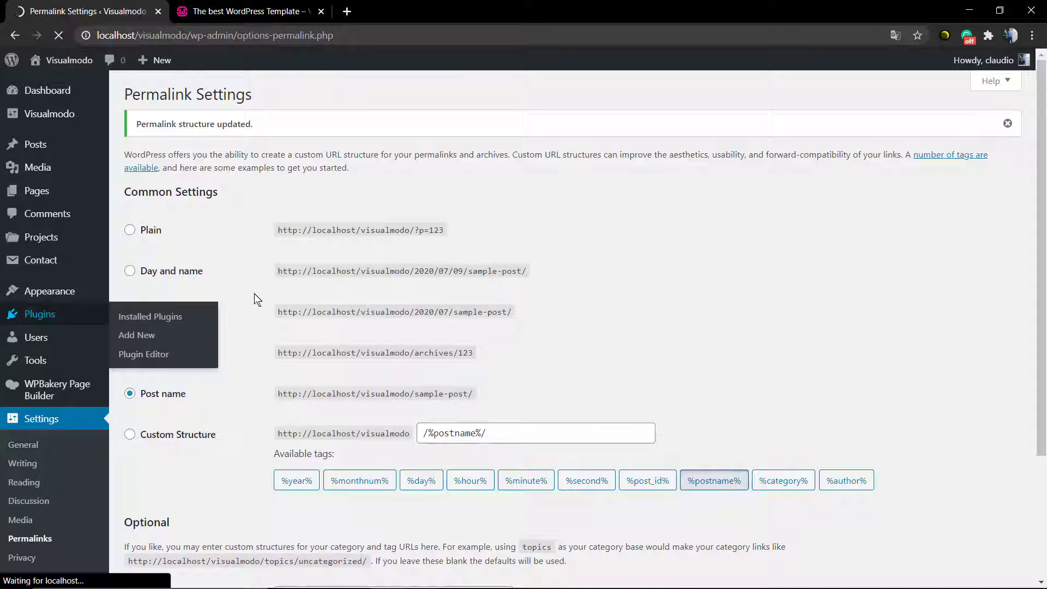
{"action": "scroll", "coordinate": [255, 292], "scroll_direction": "down", "scroll_amount": 15}
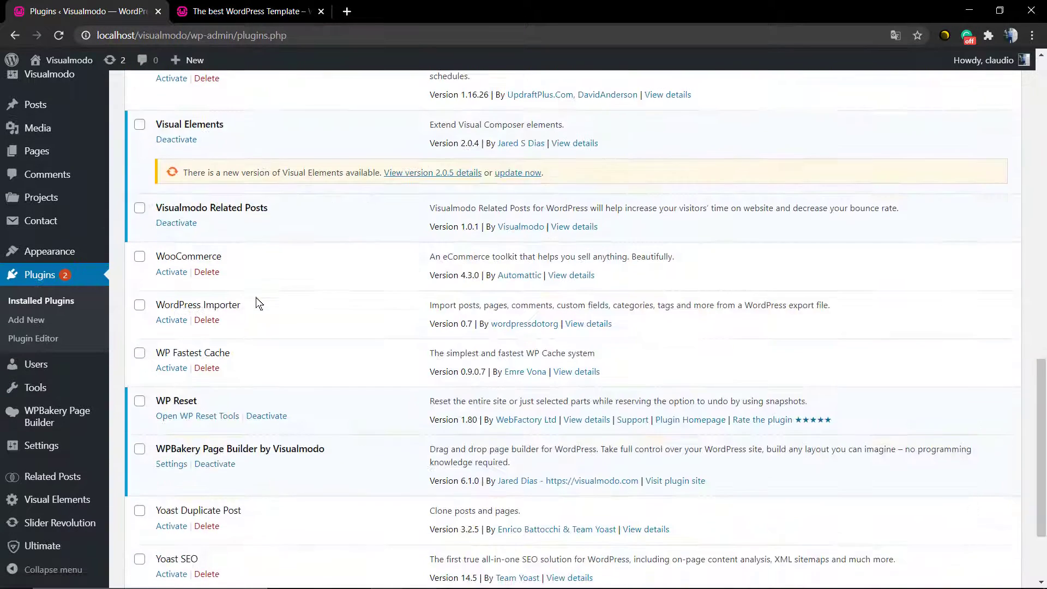
{"action": "left_click", "coordinate": [171, 158]}
{"action": "scroll", "coordinate": [354, 224], "scroll_direction": "up", "scroll_amount": 6}
{"action": "scroll", "coordinate": [355, 225], "scroll_direction": "up", "scroll_amount": 10}
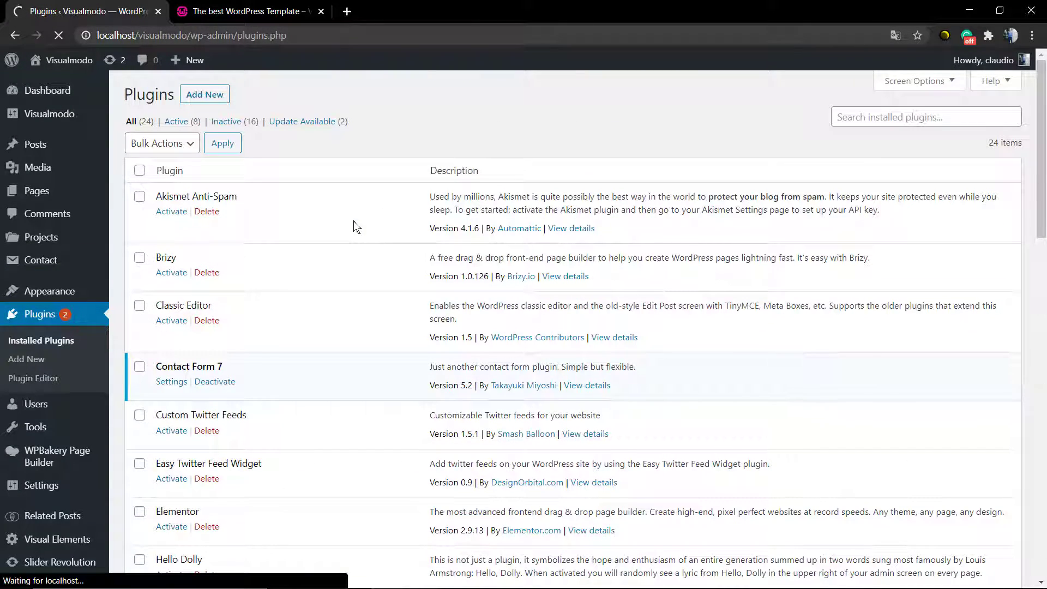
{"action": "scroll", "coordinate": [356, 226], "scroll_direction": "down", "scroll_amount": 10}
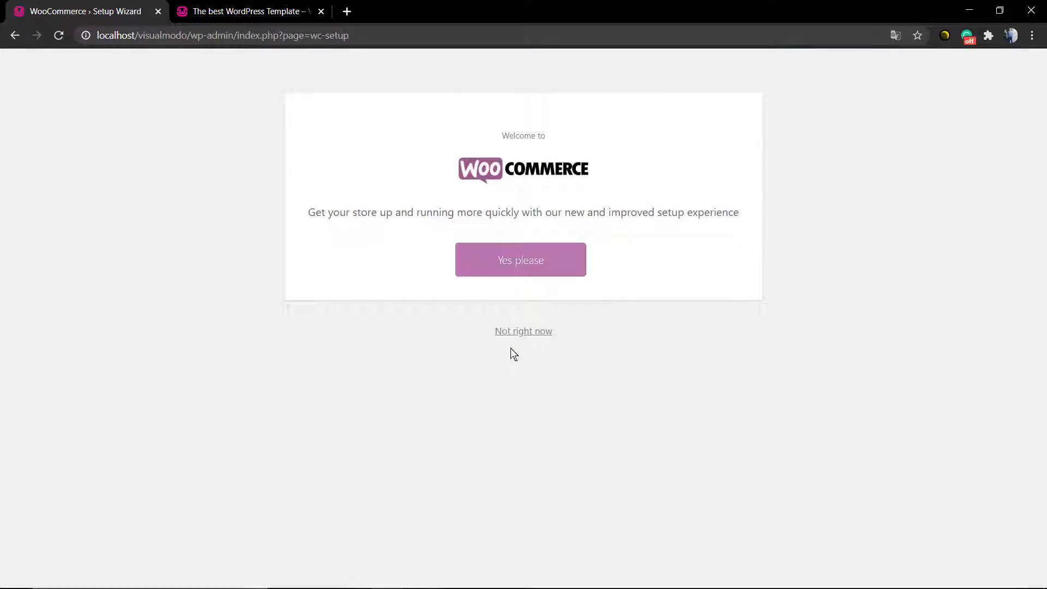
Step: Skip the WooCommerce setup wizard and review the Product permalinks Custom base product/ in Permalink Settings
{"action": "left_click", "coordinate": [522, 333]}
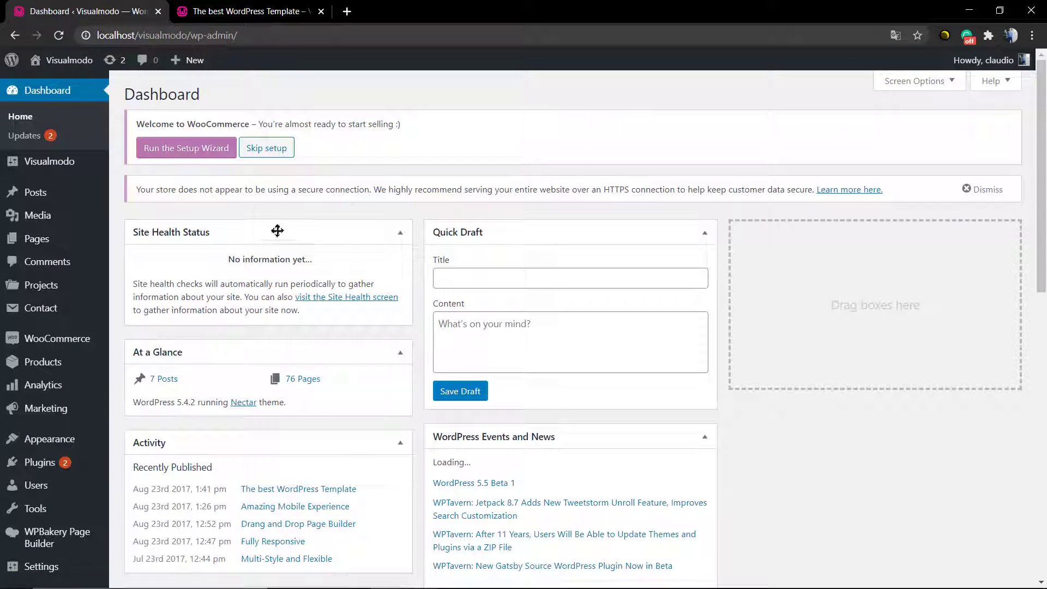
{"action": "scroll", "coordinate": [49, 269], "scroll_direction": "down", "scroll_amount": 2}
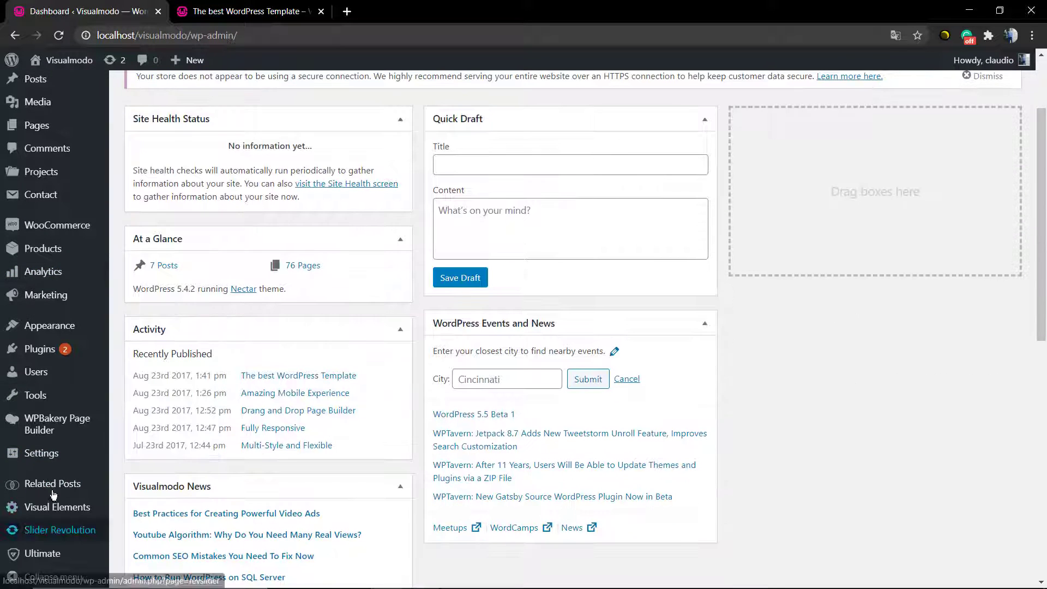
{"action": "mouse_move", "coordinate": [43, 456]}
{"action": "left_click", "coordinate": [140, 530]}
{"action": "scroll", "coordinate": [409, 300], "scroll_direction": "down", "scroll_amount": 4}
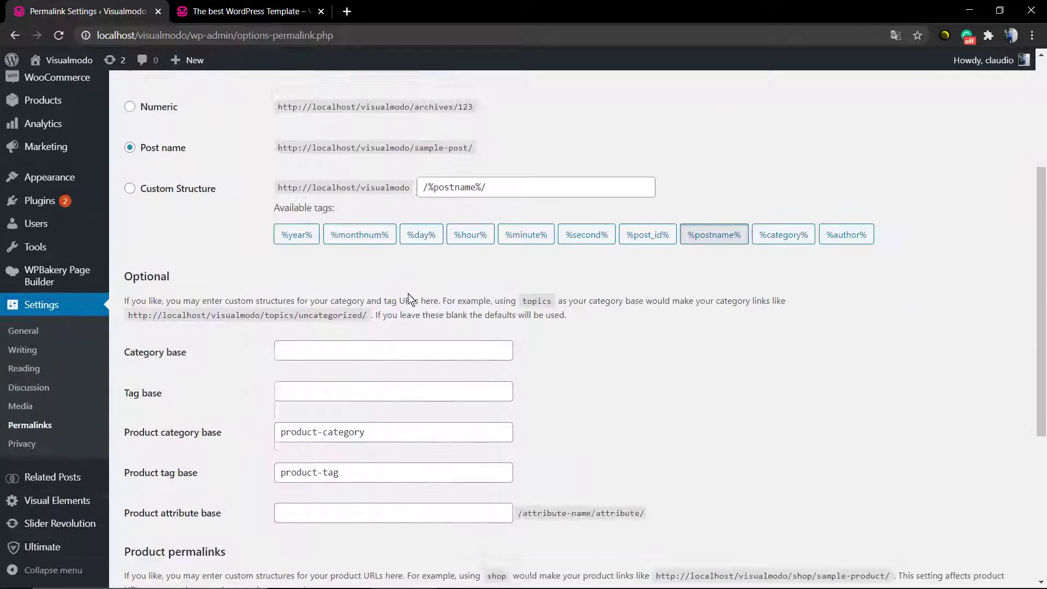
{"action": "scroll", "coordinate": [410, 299], "scroll_direction": "down", "scroll_amount": 2}
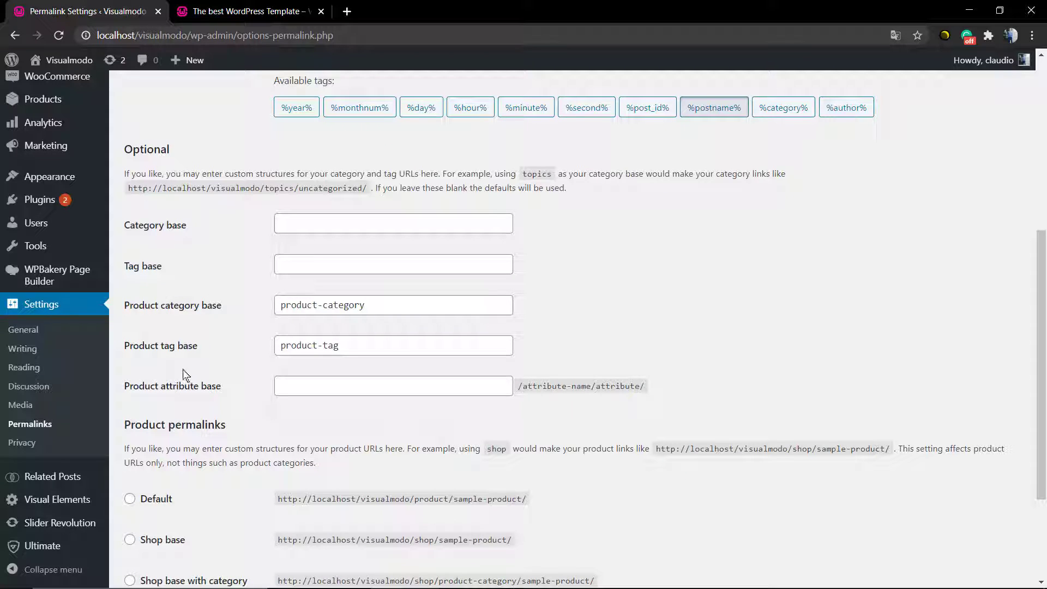
{"action": "scroll", "coordinate": [260, 402], "scroll_direction": "down", "scroll_amount": 2}
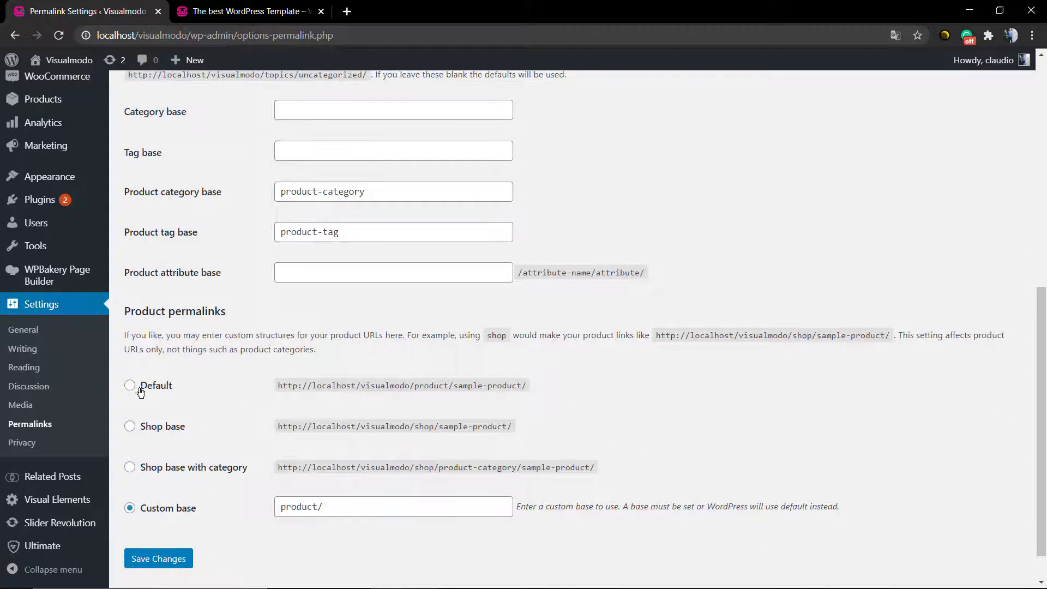
{"action": "double_click", "coordinate": [296, 501]}
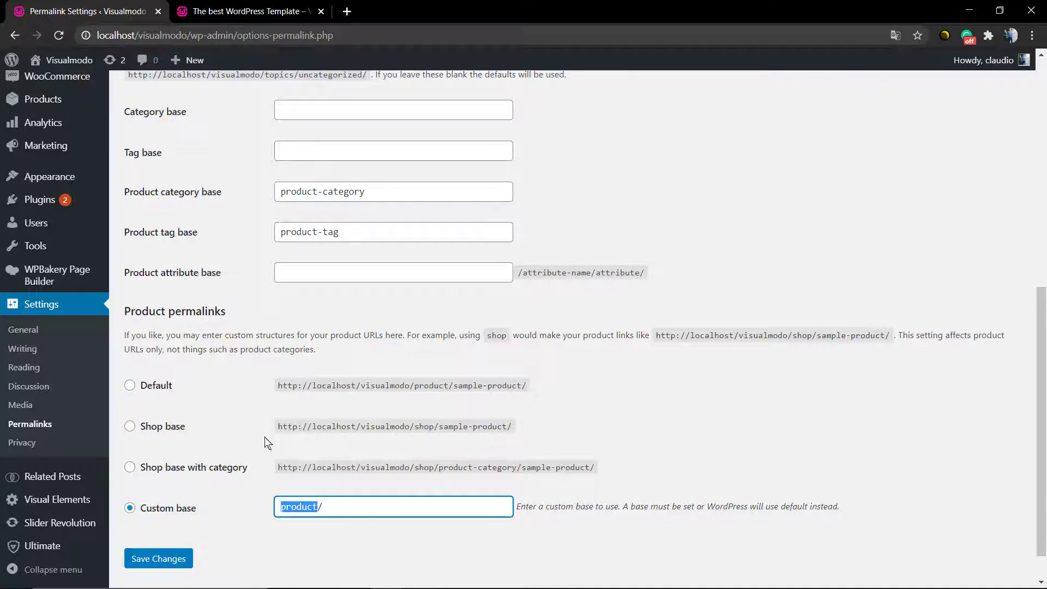
{"action": "scroll", "coordinate": [248, 435], "scroll_direction": "up", "scroll_amount": 6}
{"action": "mouse_move", "coordinate": [45, 167]}
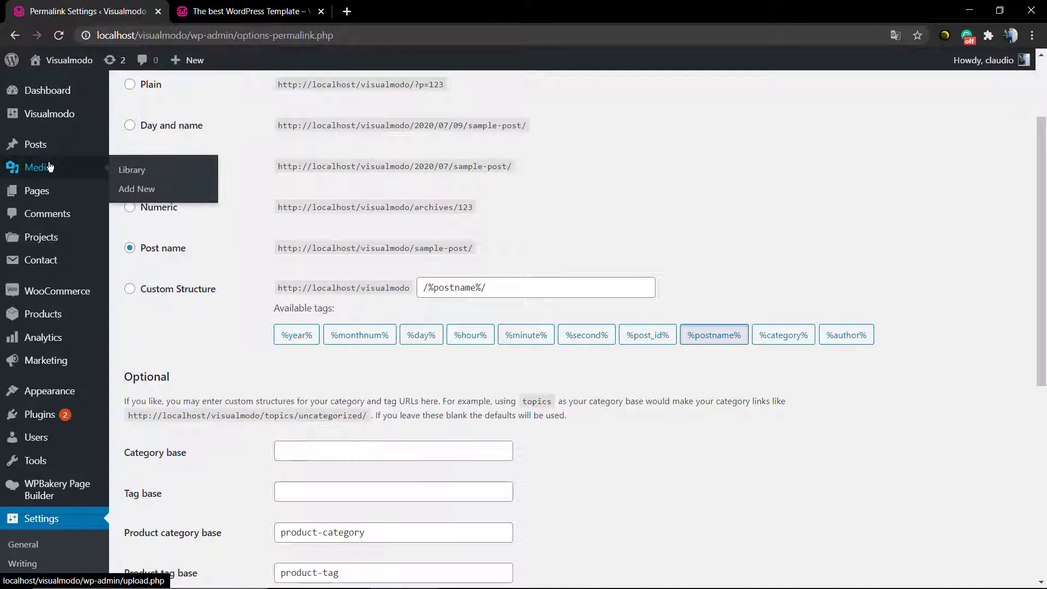
Step: Open the admin Projects list and open the Festival project in a new tab
{"action": "mouse_move", "coordinate": [49, 113]}
{"action": "left_click", "coordinate": [146, 134]}
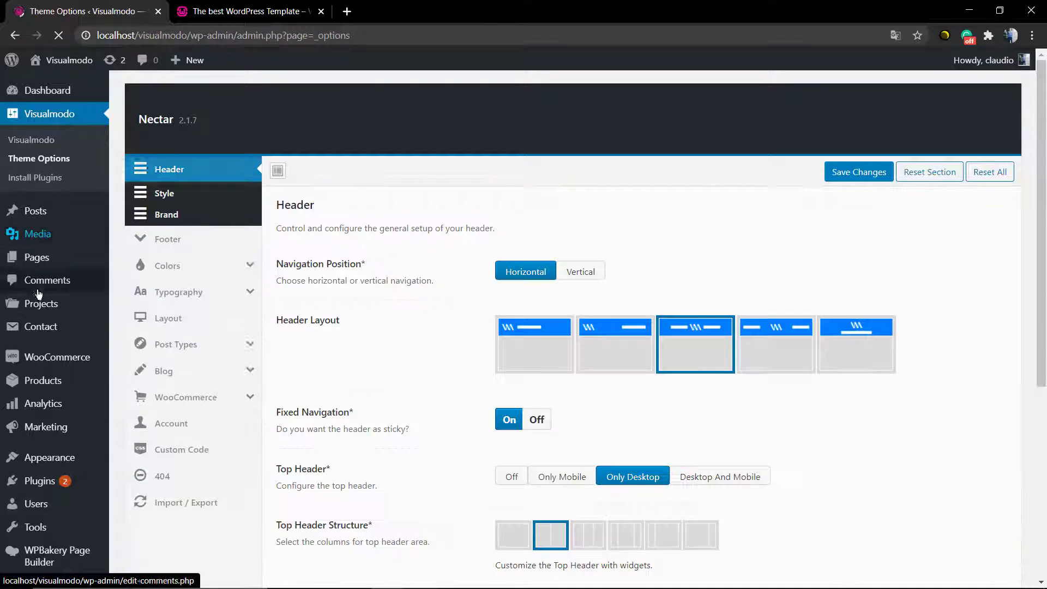
{"action": "mouse_move", "coordinate": [54, 307]}
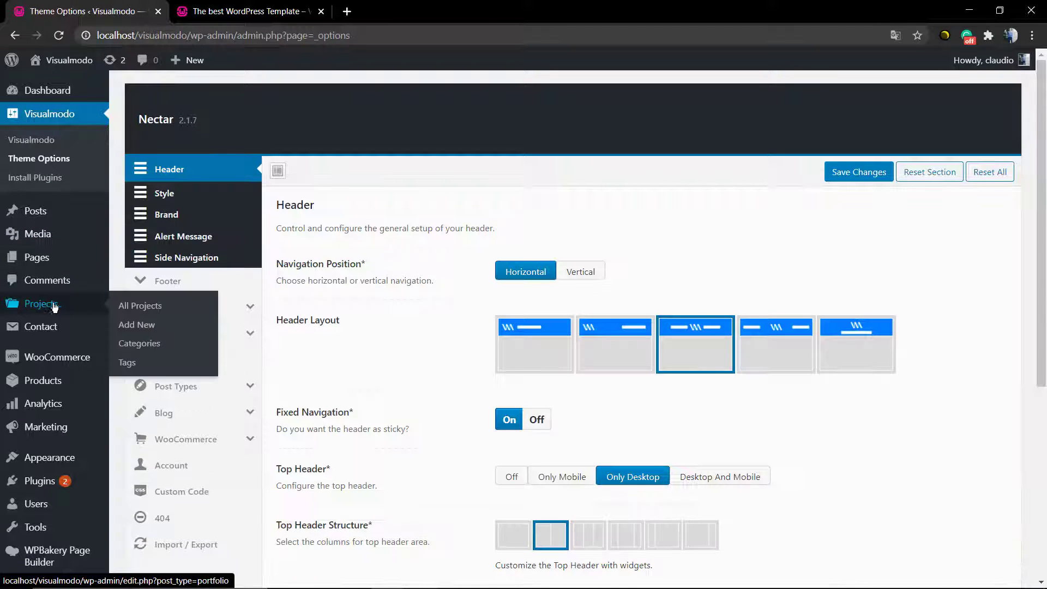
{"action": "left_click", "coordinate": [143, 306]}
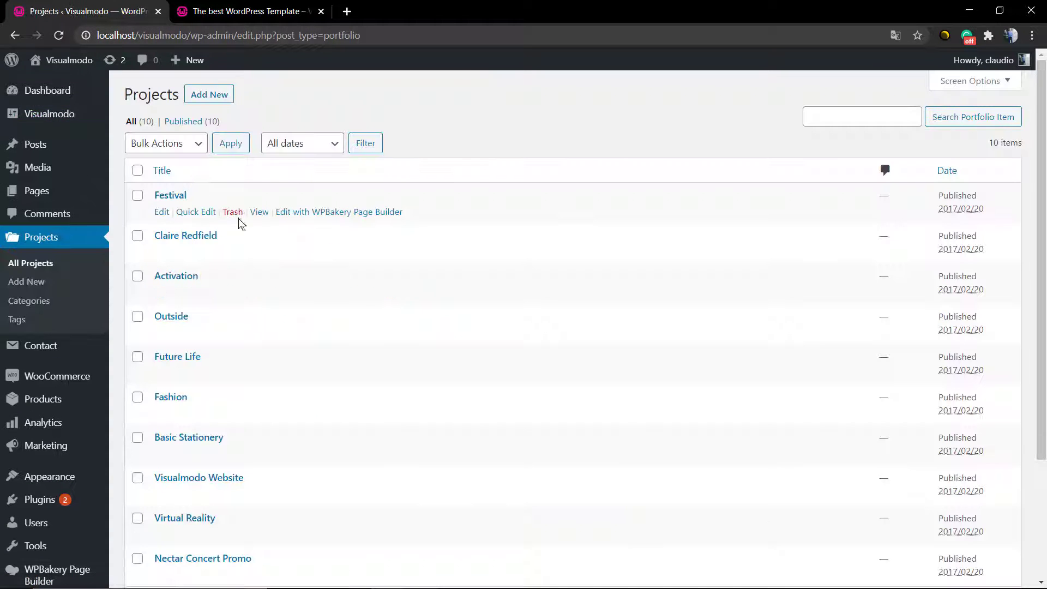
{"action": "right_click", "coordinate": [258, 213]}
{"action": "left_click", "coordinate": [305, 226]}
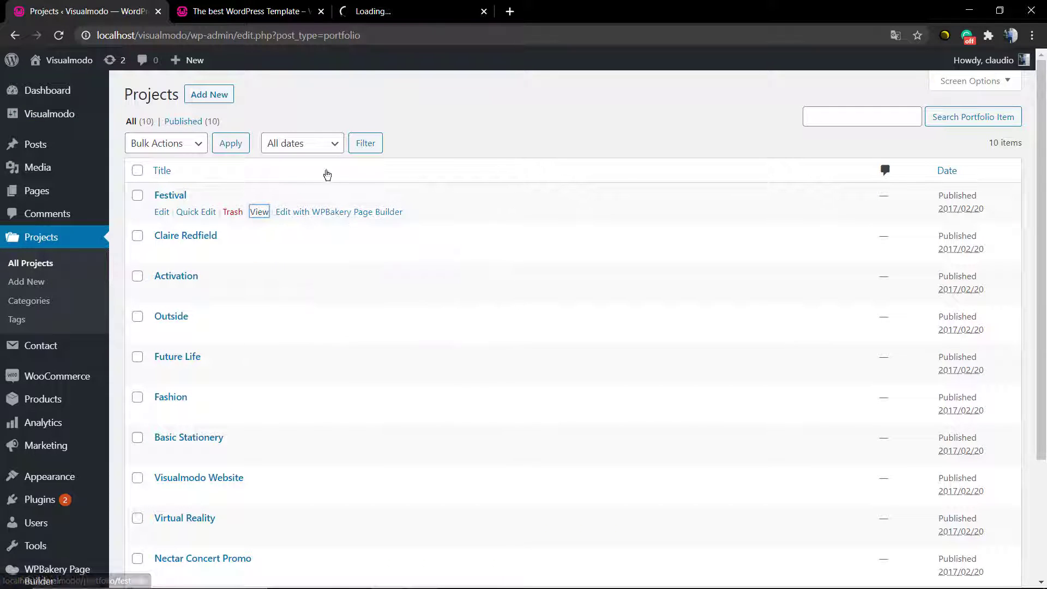
{"action": "left_click", "coordinate": [391, 18]}
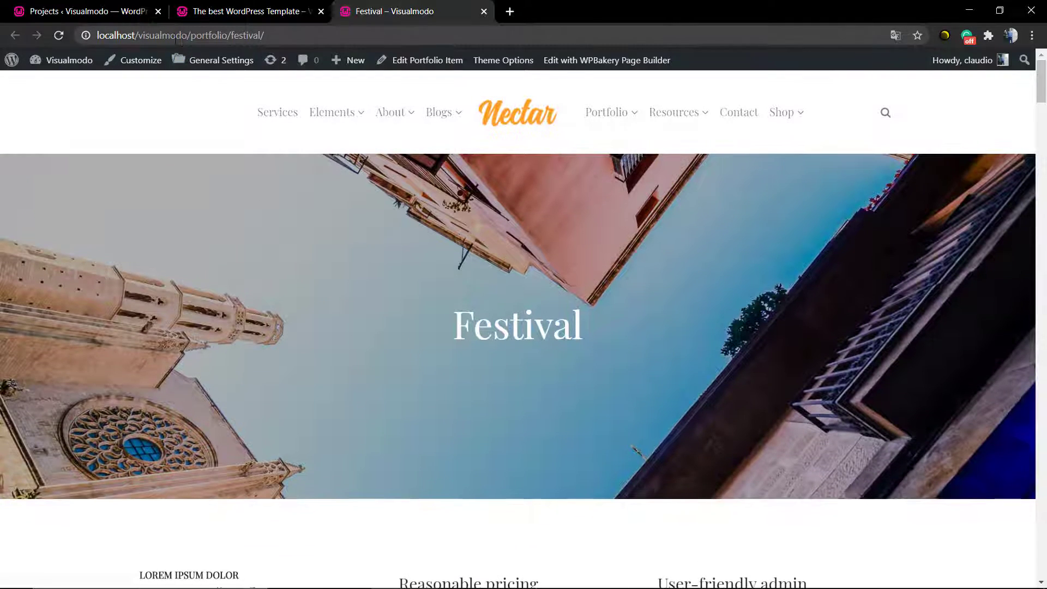
Step: Highlight 'portfolio' in the Festival project's /portfolio/festival/ address and scroll through the page
{"action": "left_click", "coordinate": [195, 36]}
{"action": "double_click", "coordinate": [194, 36]}
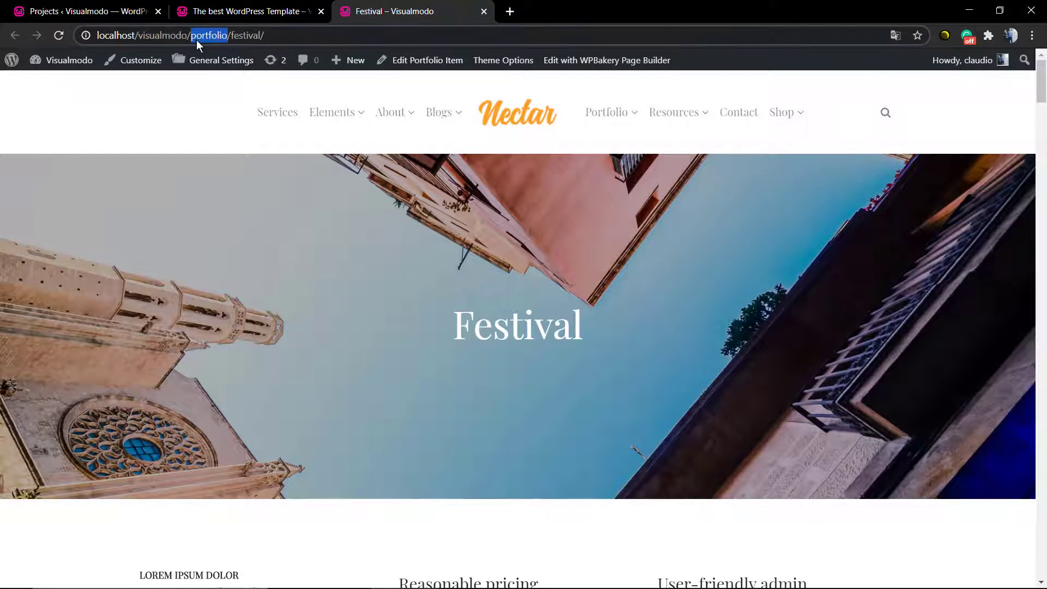
{"action": "scroll", "coordinate": [364, 348], "scroll_direction": "down", "scroll_amount": 9}
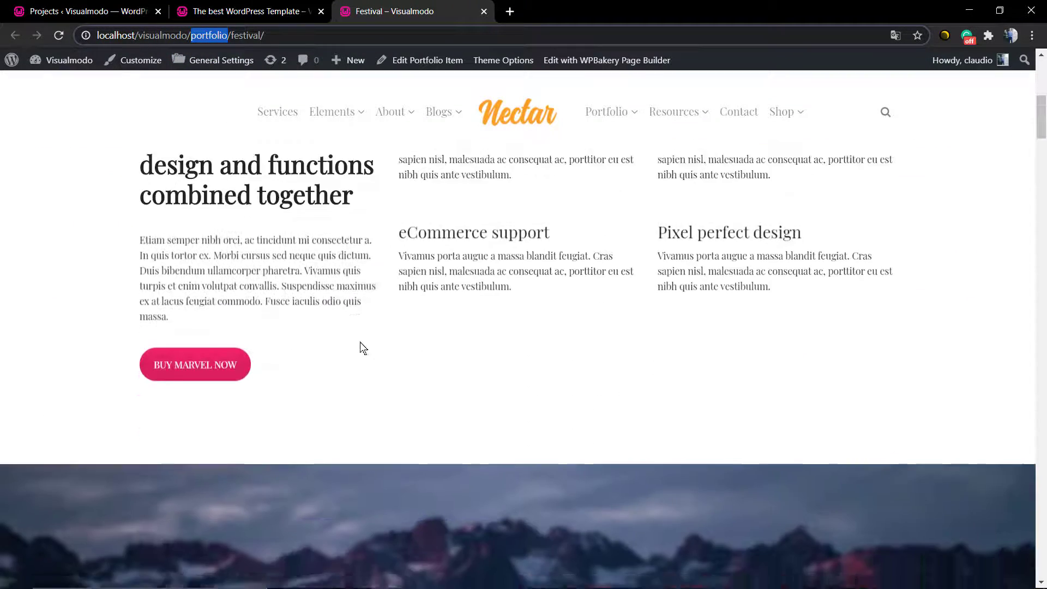
{"action": "scroll", "coordinate": [359, 340], "scroll_direction": "down", "scroll_amount": 15}
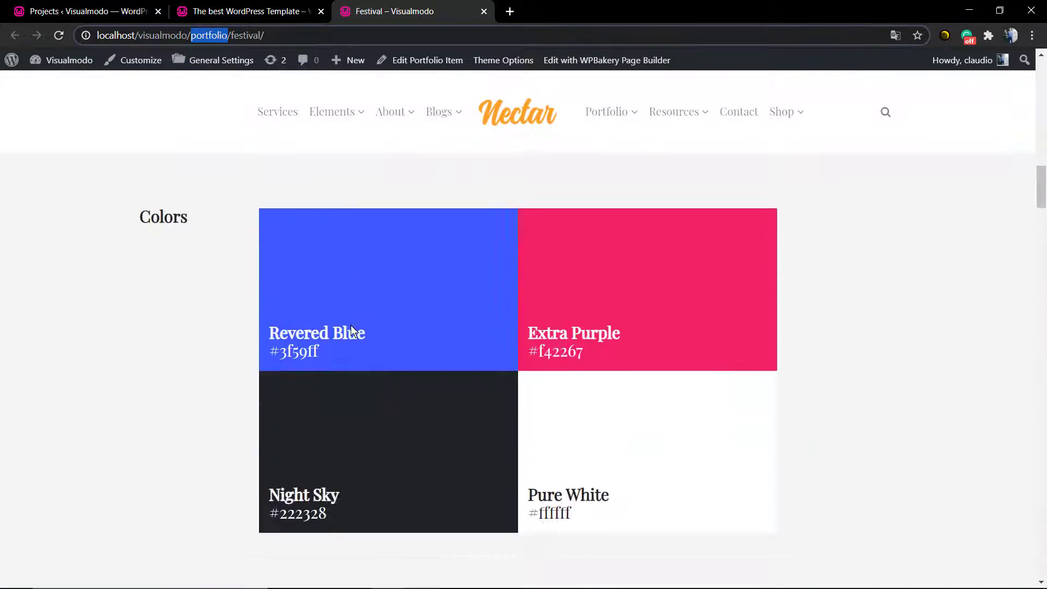
{"action": "scroll", "coordinate": [351, 325], "scroll_direction": "down", "scroll_amount": 15}
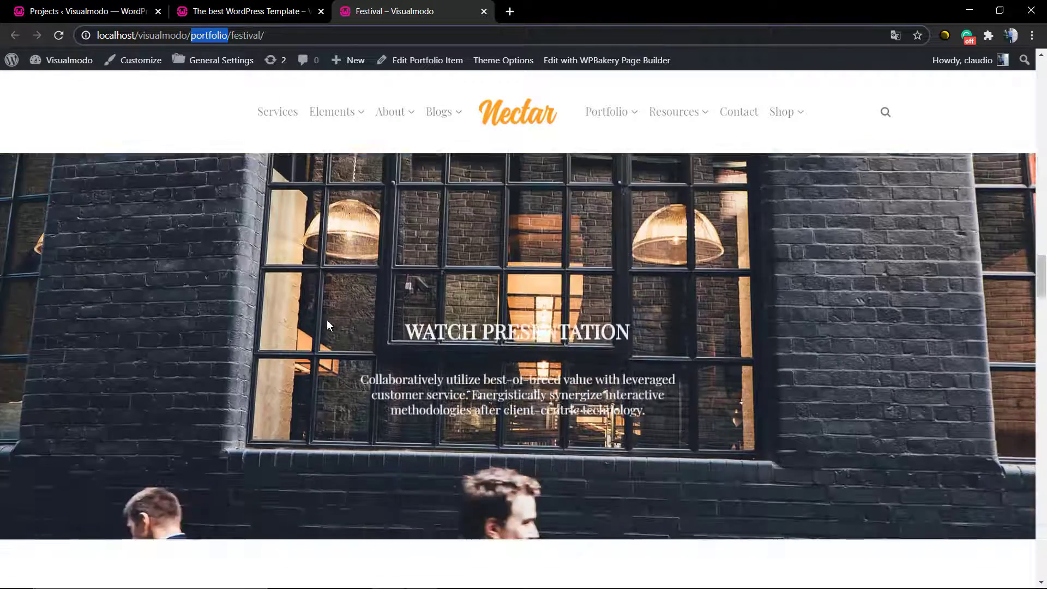
{"action": "scroll", "coordinate": [328, 325], "scroll_direction": "down", "scroll_amount": 15}
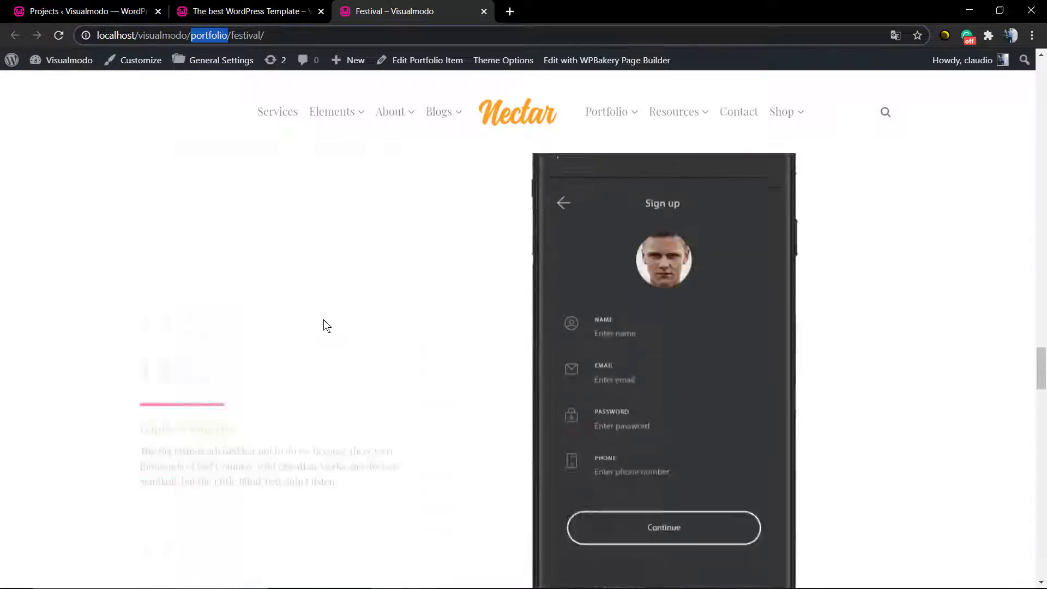
{"action": "scroll", "coordinate": [326, 325], "scroll_direction": "down", "scroll_amount": 6}
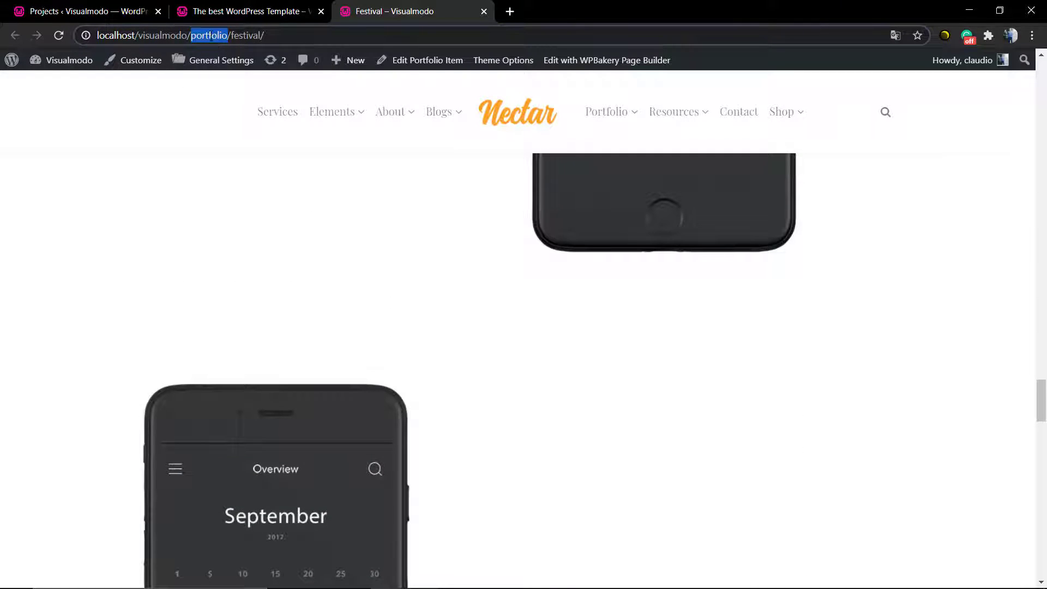
{"action": "left_click_drag", "start_coordinate": [192, 39], "coordinate": [228, 38]}
{"action": "left_click", "coordinate": [253, 13]}
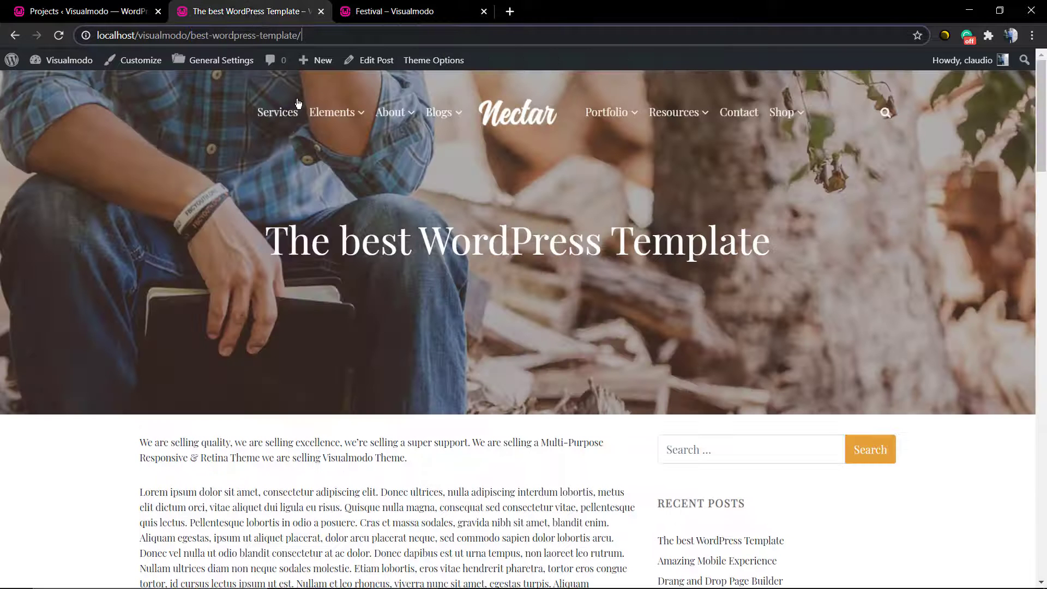
Step: Open the Nectar Theme Options Post Types settings and review the post type count and Singular name
{"action": "left_click", "coordinate": [101, 12]}
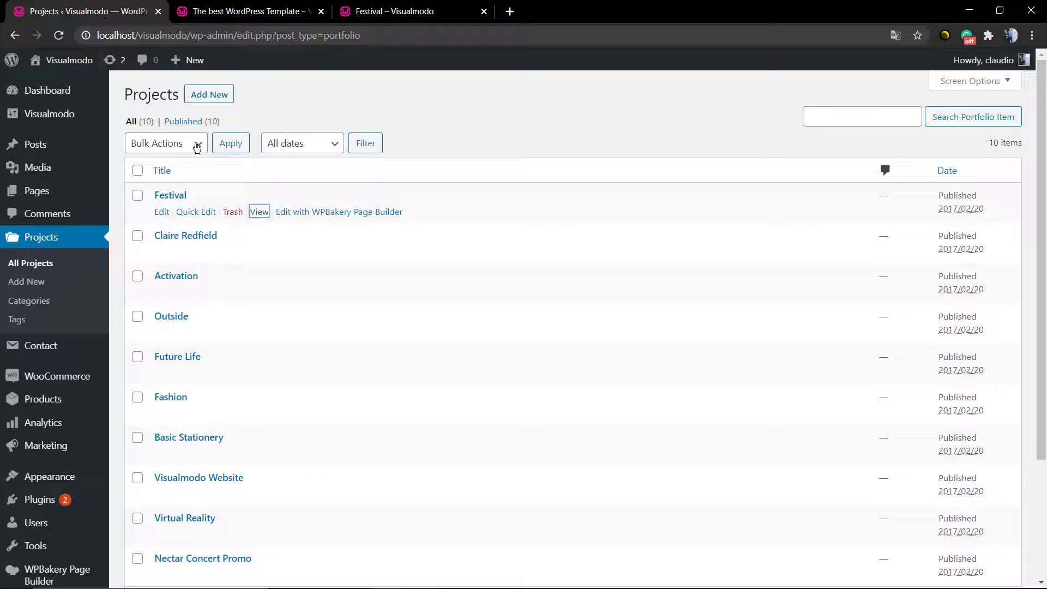
{"action": "mouse_move", "coordinate": [92, 116]}
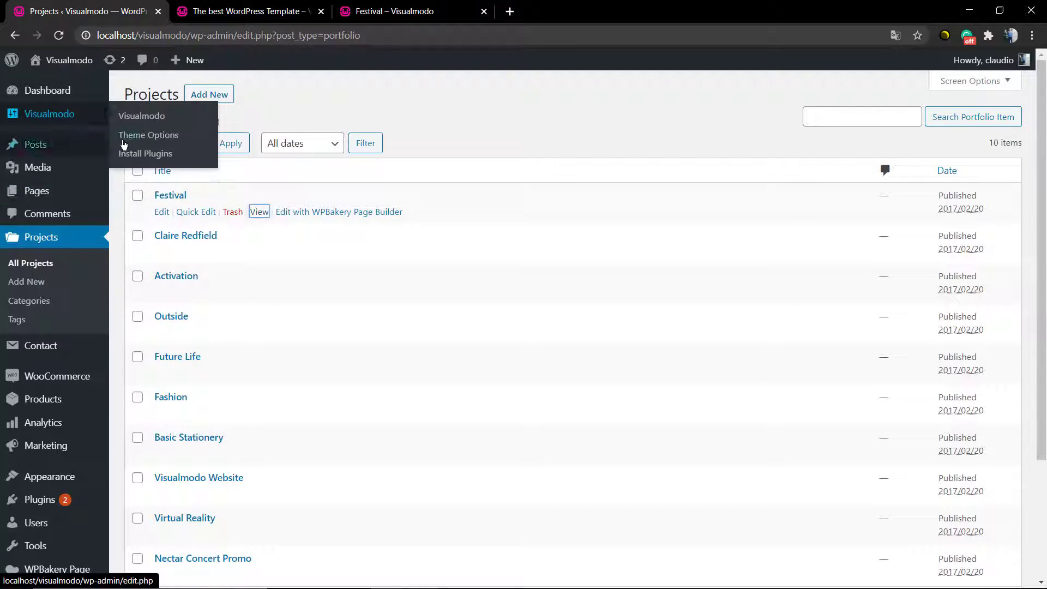
{"action": "left_click", "coordinate": [148, 136]}
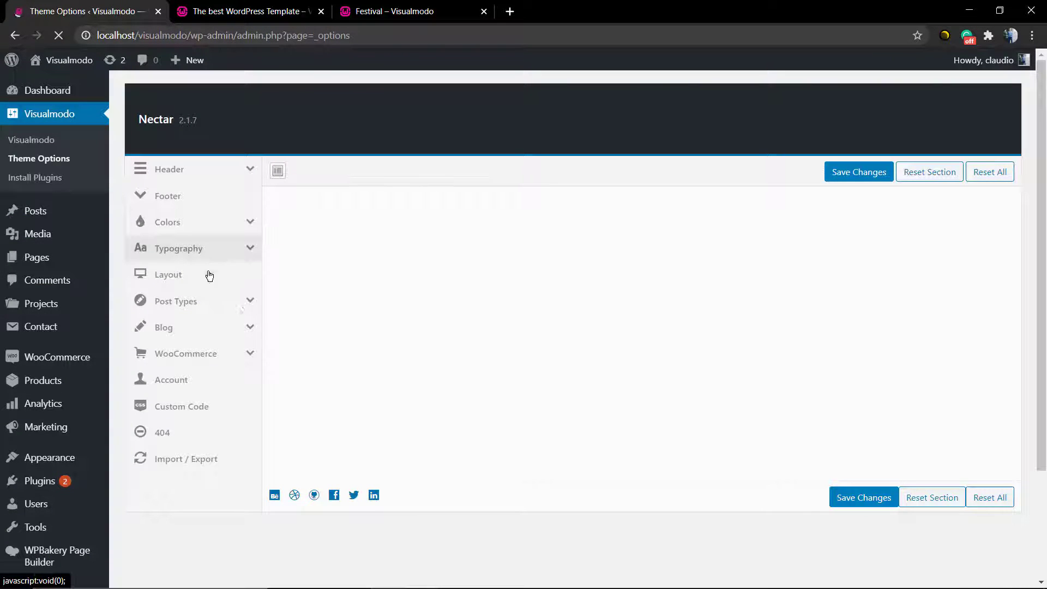
{"action": "left_click", "coordinate": [174, 381]}
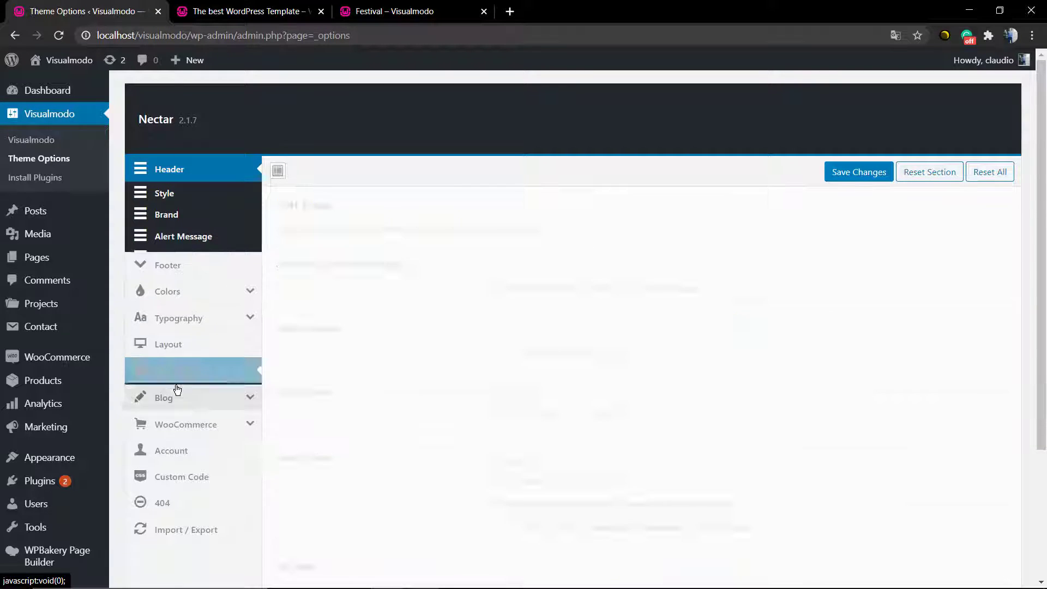
{"action": "double_click", "coordinate": [342, 264]}
{"action": "left_click", "coordinate": [342, 264]}
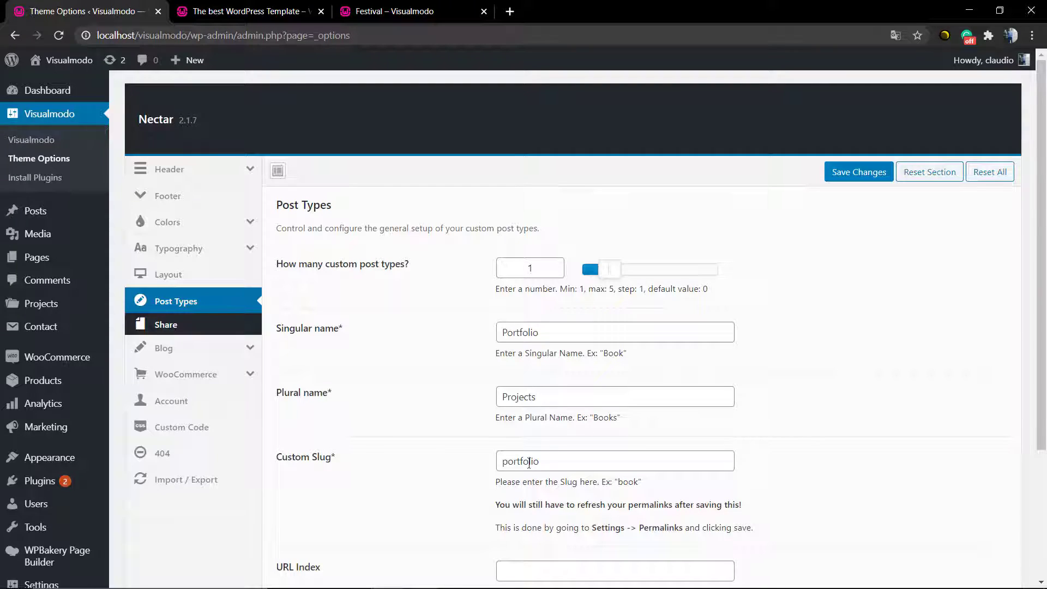
{"action": "double_click", "coordinate": [294, 330]}
Step: Replace the Custom Slug 'portfolio' with 'project' and save the theme options
{"action": "triple_click", "coordinate": [302, 457]}
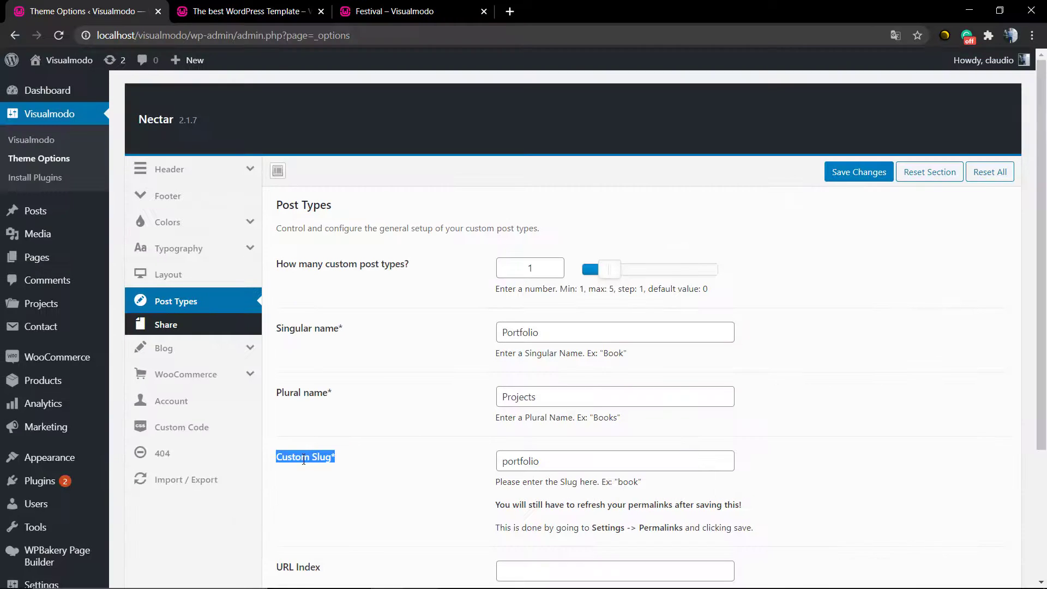
{"action": "scroll", "coordinate": [304, 459], "scroll_direction": "down", "scroll_amount": 2}
{"action": "double_click", "coordinate": [542, 354]}
{"action": "scroll", "coordinate": [543, 356], "scroll_direction": "down", "scroll_amount": 1}
{"action": "scroll", "coordinate": [543, 357], "scroll_direction": "up", "scroll_amount": 2}
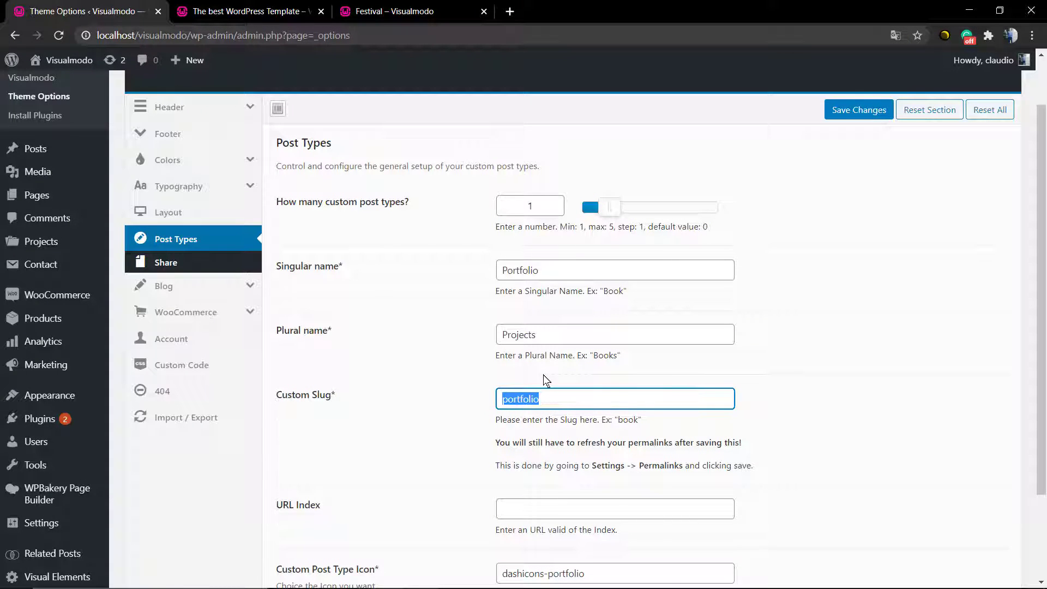
{"action": "type", "text": "project"}
{"action": "scroll", "coordinate": [543, 374], "scroll_direction": "down", "scroll_amount": 2}
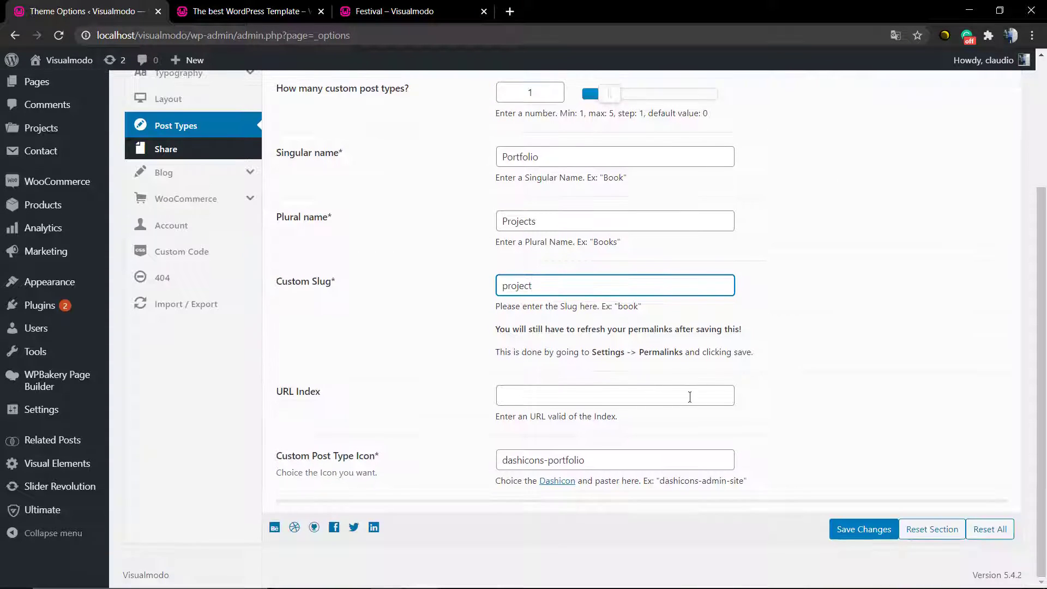
{"action": "left_click", "coordinate": [847, 526]}
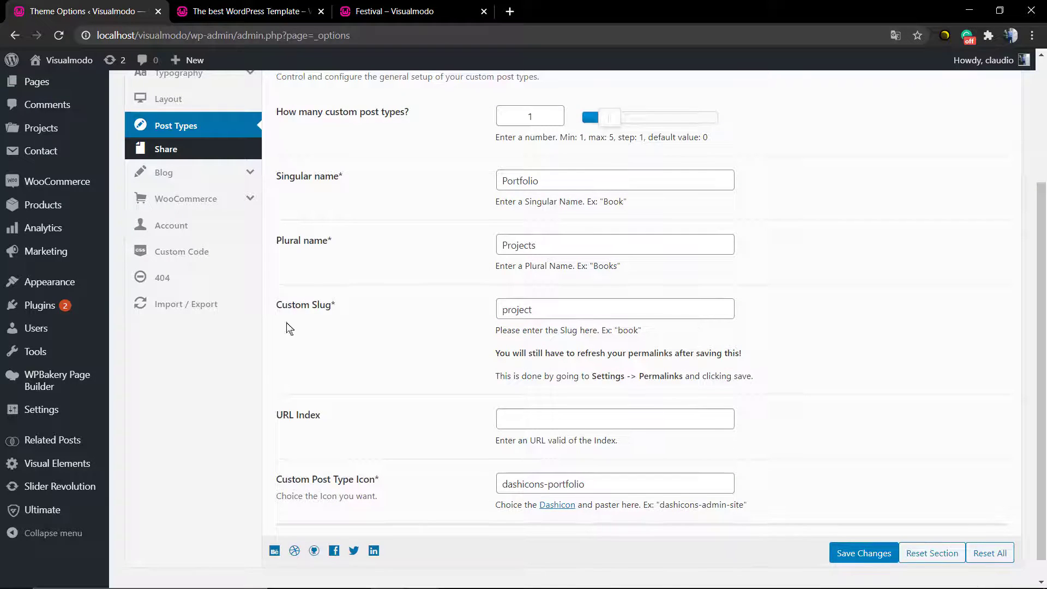
Step: Re-save the permalink settings to refresh the URL structure
{"action": "mouse_move", "coordinate": [103, 411]}
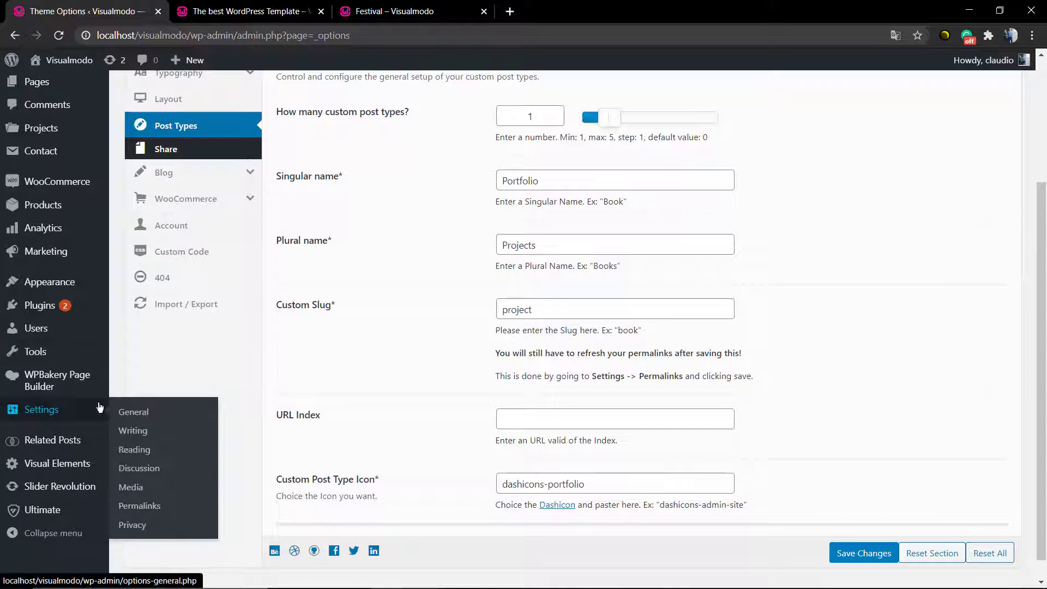
{"action": "left_click", "coordinate": [162, 505]}
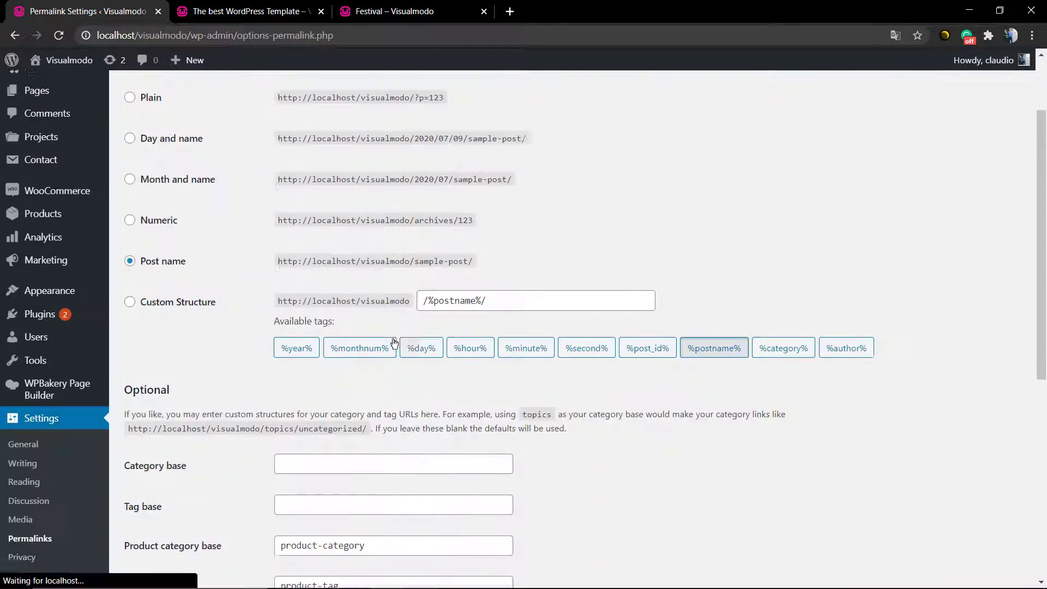
{"action": "scroll", "coordinate": [227, 323], "scroll_direction": "down", "scroll_amount": 7}
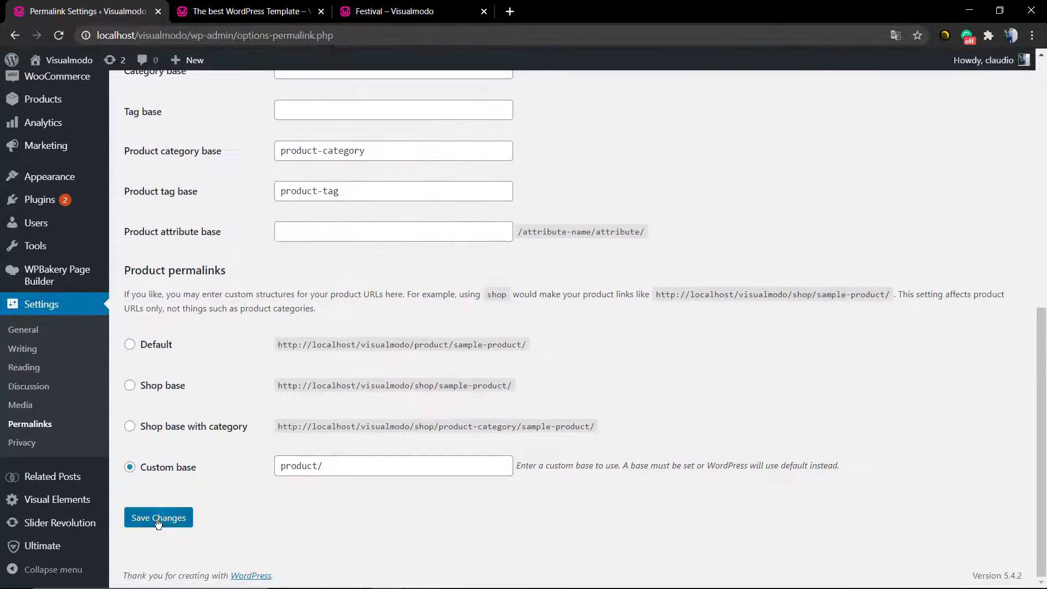
{"action": "left_click", "coordinate": [157, 520]}
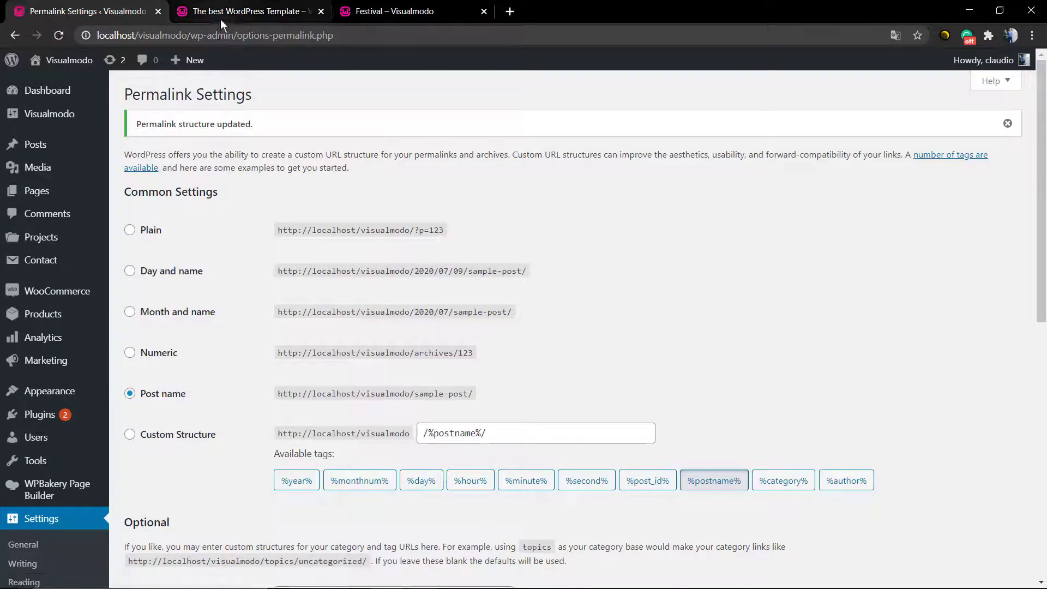
Step: Reload the Festival item and load it at /project/festival/ instead of /portfolio/festival/
{"action": "left_click", "coordinate": [220, 19]}
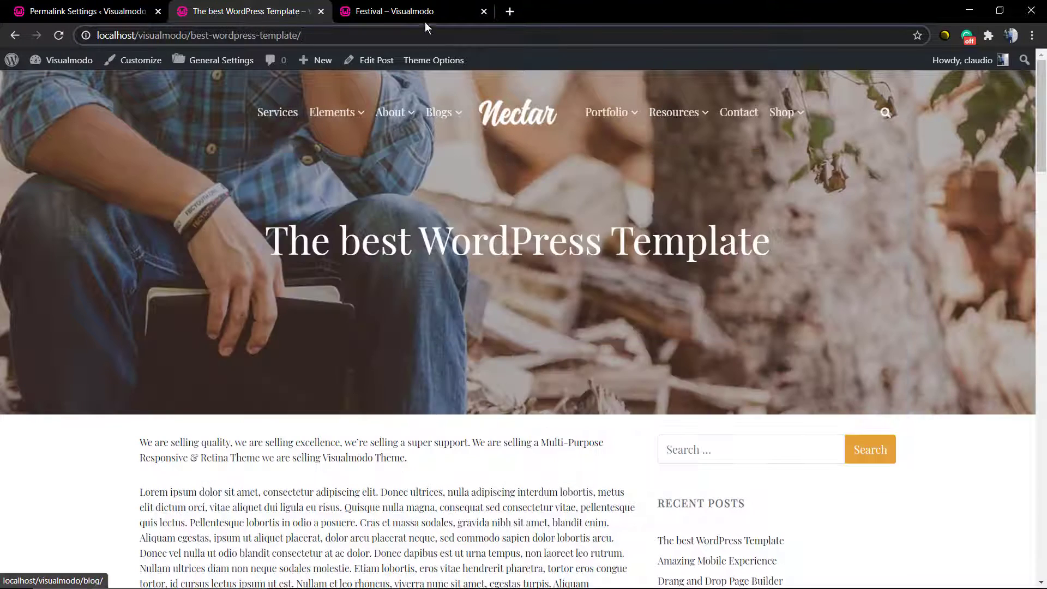
{"action": "left_click", "coordinate": [411, 11]}
{"action": "key", "text": "F5"}
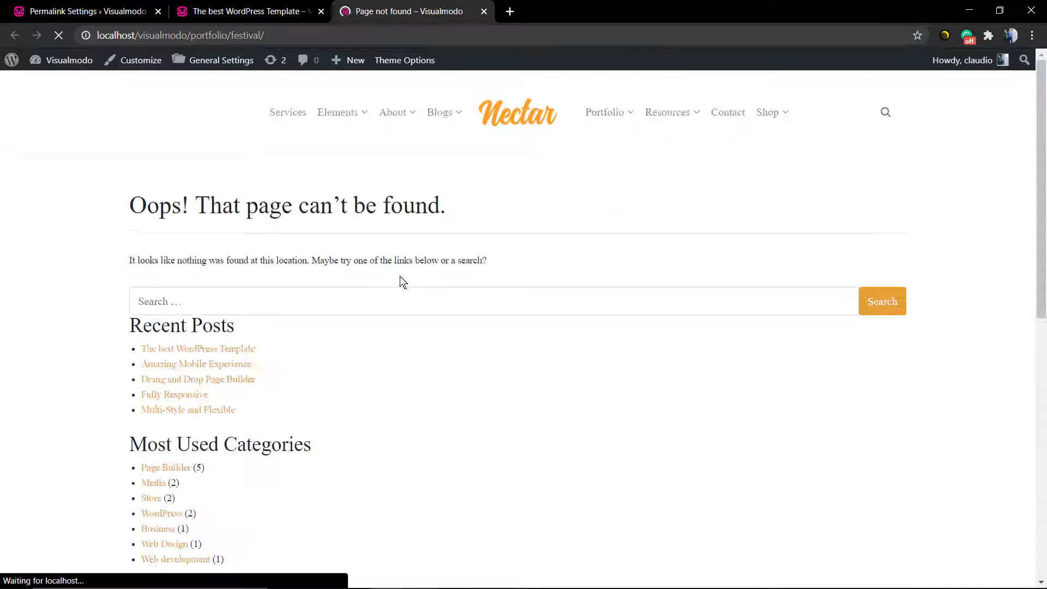
{"action": "double_click", "coordinate": [193, 37]}
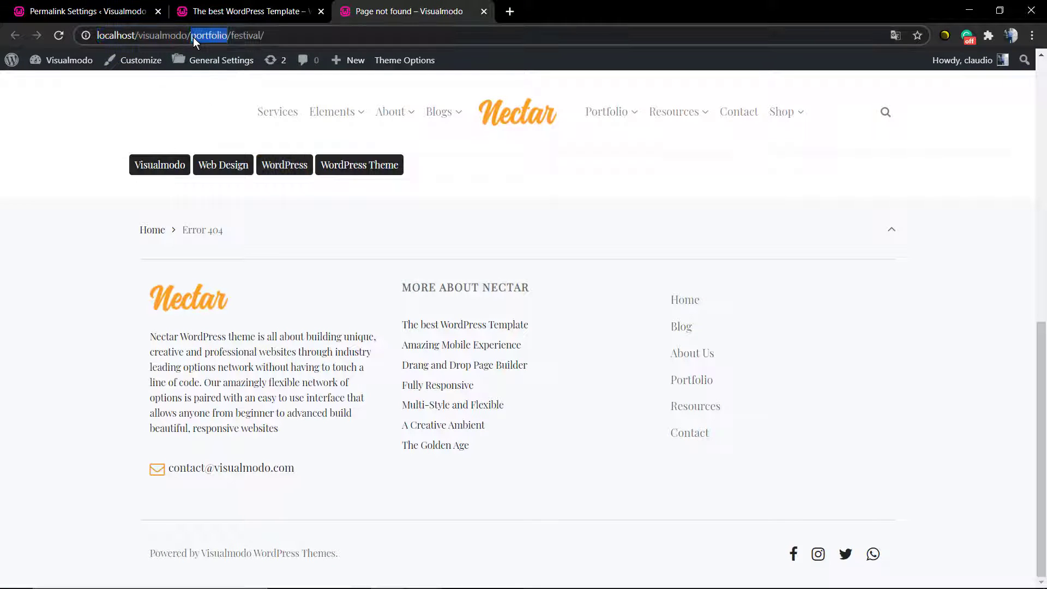
{"action": "type", "text": "project"}
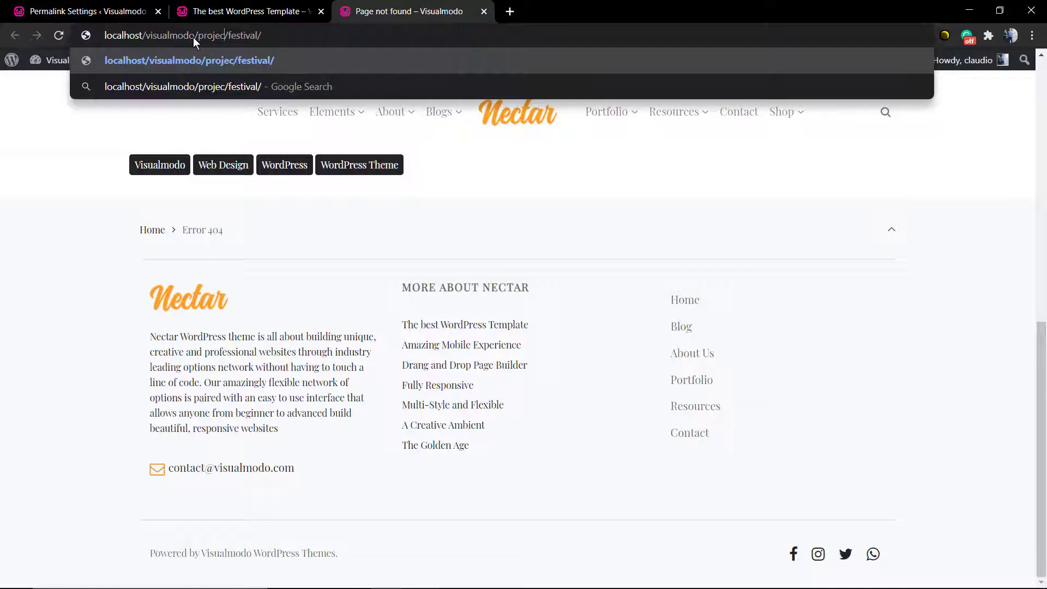
{"action": "key", "text": "Return"}
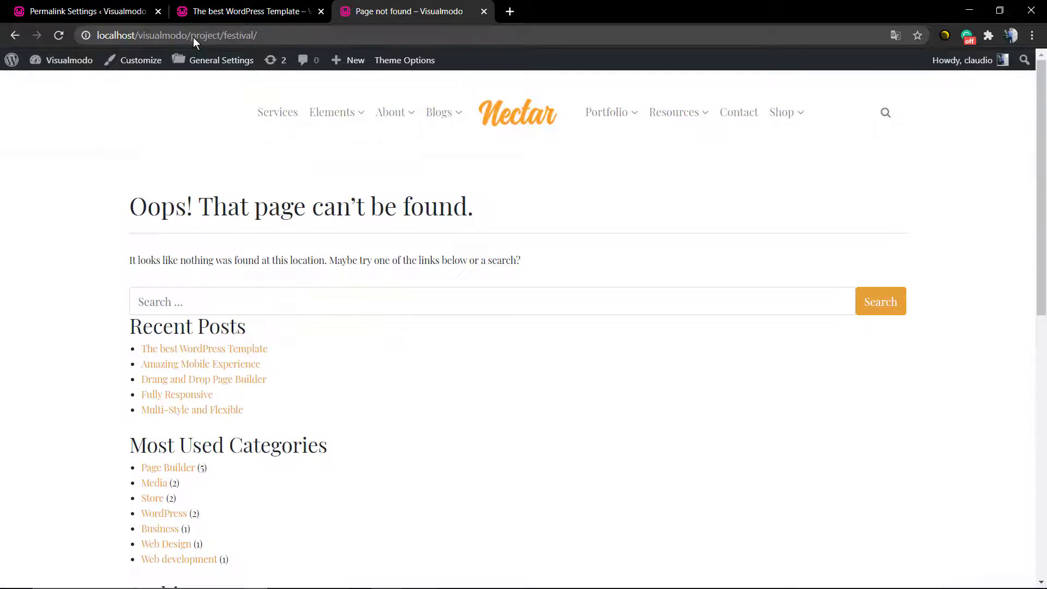
Step: Check the Projects list, which now shows no posts found, and return to Permalink Settings
{"action": "left_click", "coordinate": [218, 36]}
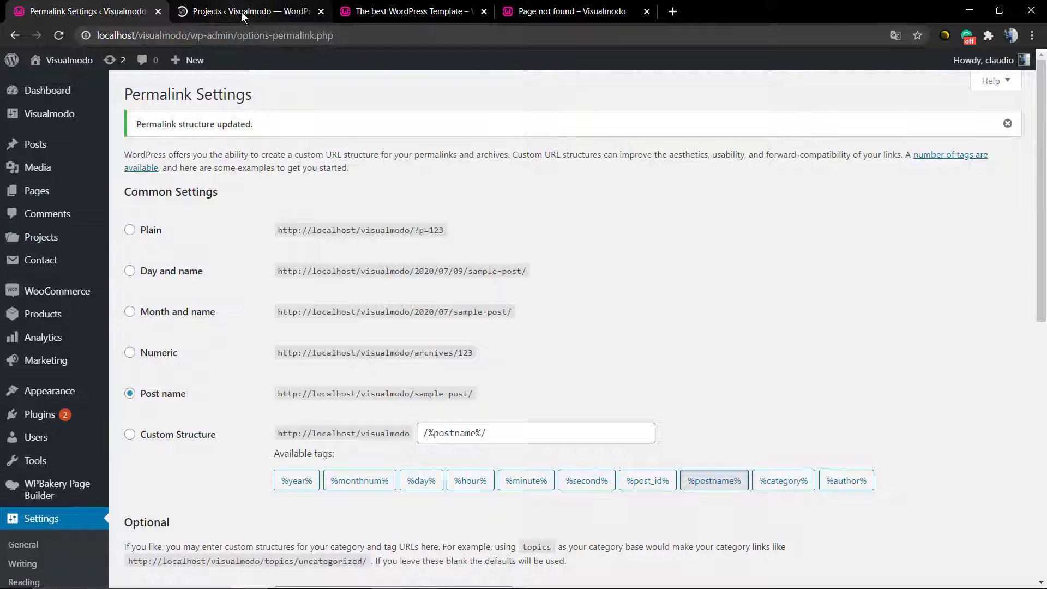
{"action": "left_click", "coordinate": [241, 12]}
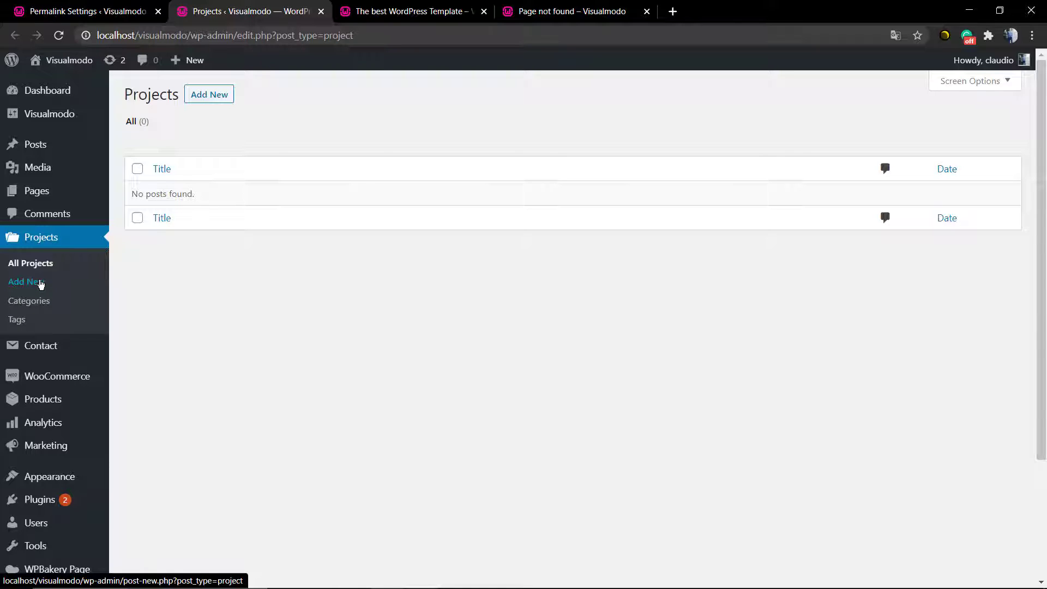
{"action": "scroll", "coordinate": [56, 299], "scroll_direction": "down", "scroll_amount": 3}
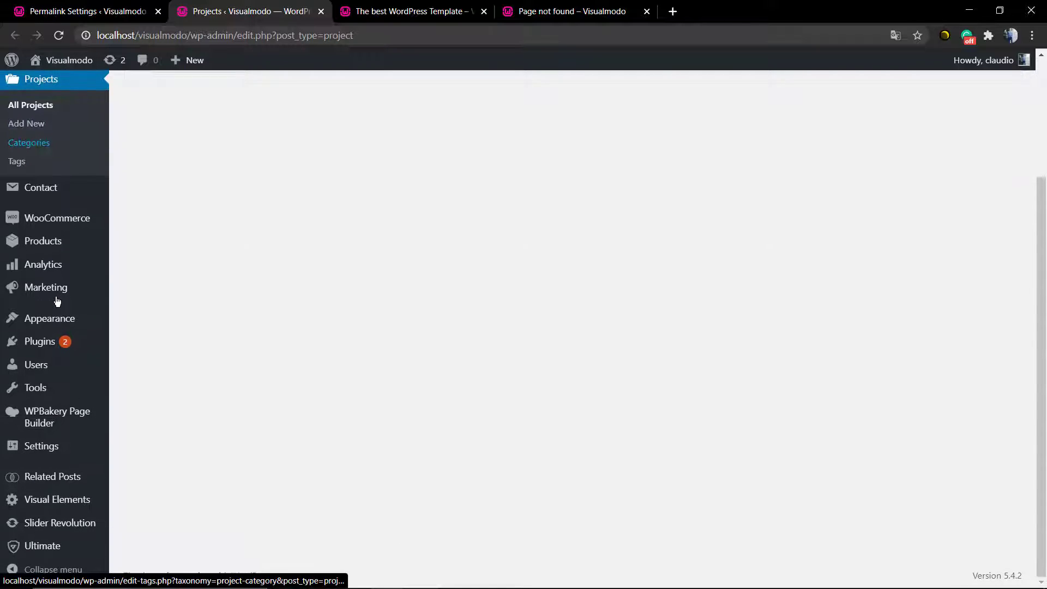
{"action": "scroll", "coordinate": [57, 301], "scroll_direction": "up", "scroll_amount": 3}
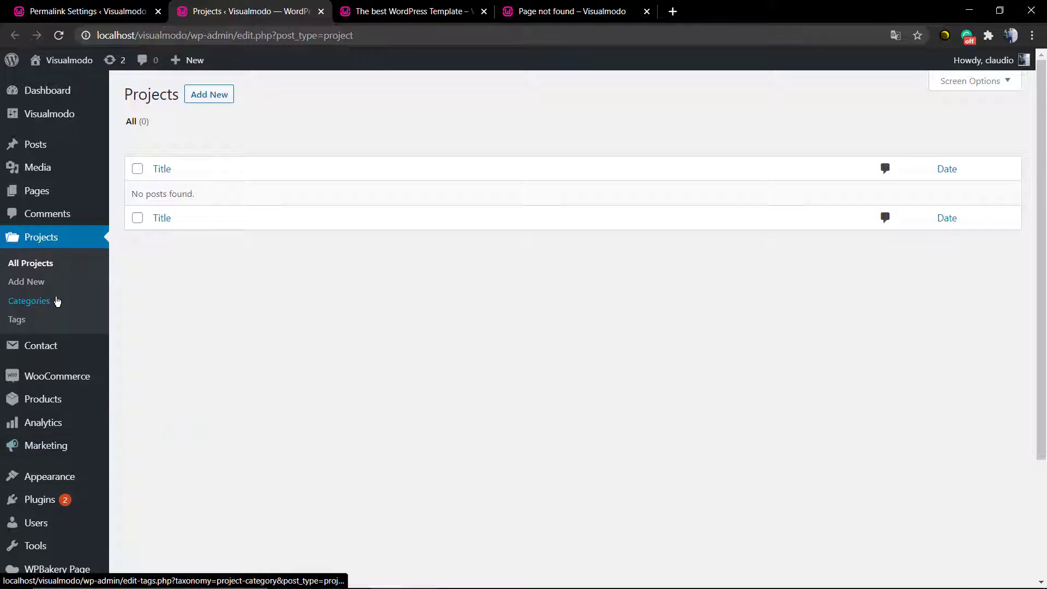
{"action": "scroll", "coordinate": [66, 299], "scroll_direction": "down", "scroll_amount": 2}
{"action": "scroll", "coordinate": [71, 444], "scroll_direction": "down", "scroll_amount": 1}
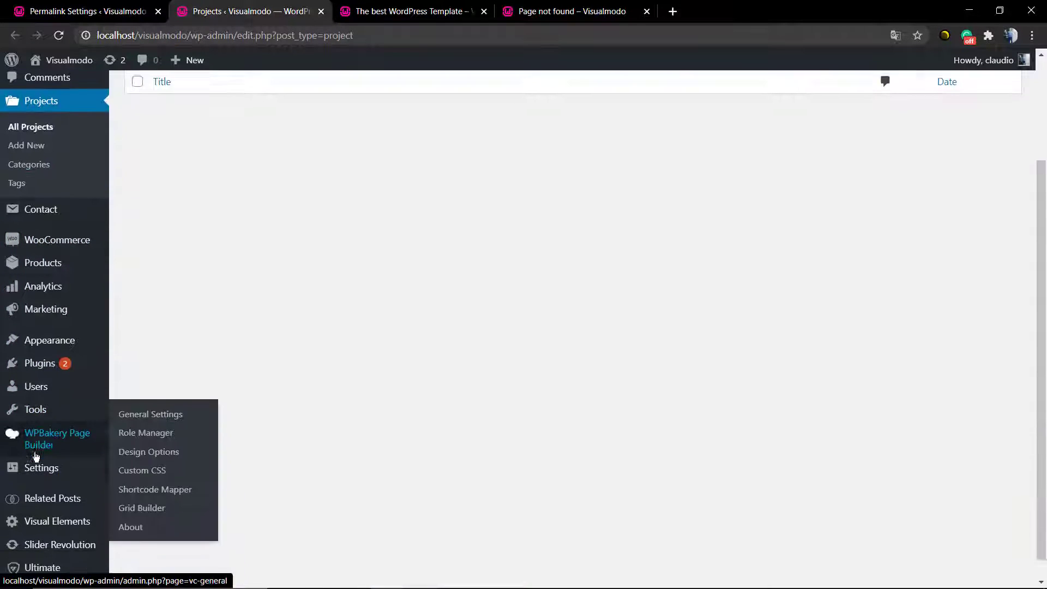
{"action": "scroll", "coordinate": [54, 273], "scroll_direction": "up", "scroll_amount": 3}
{"action": "scroll", "coordinate": [47, 474], "scroll_direction": "down", "scroll_amount": 2}
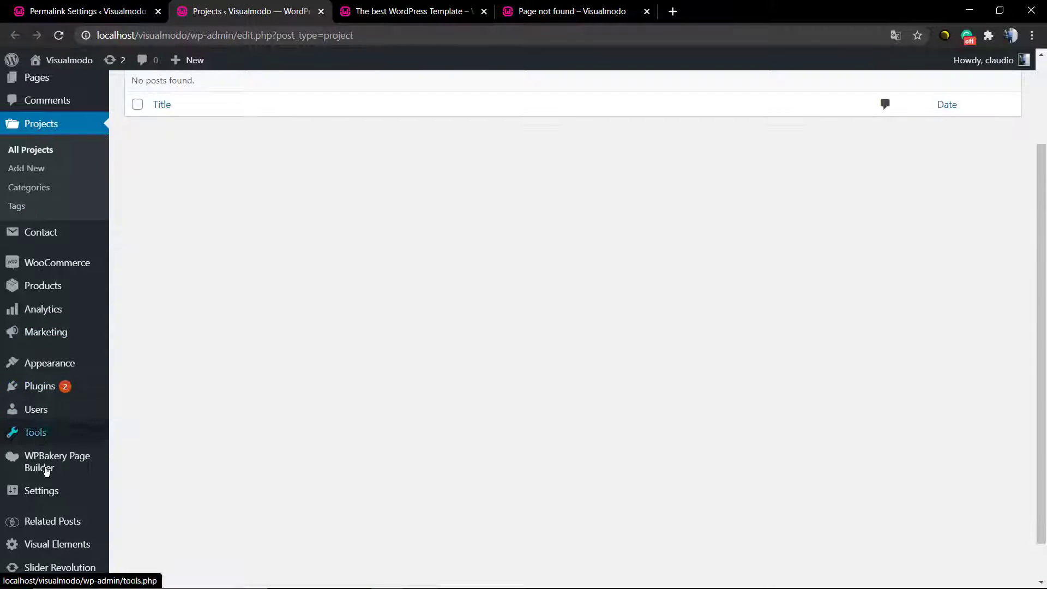
{"action": "mouse_move", "coordinate": [52, 497]}
{"action": "left_click", "coordinate": [139, 530]}
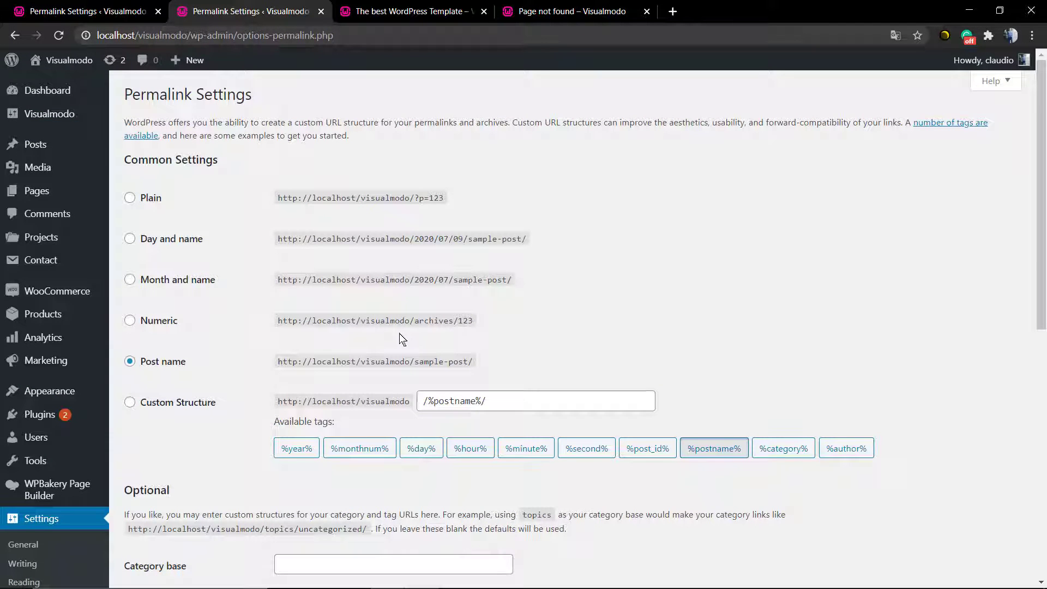